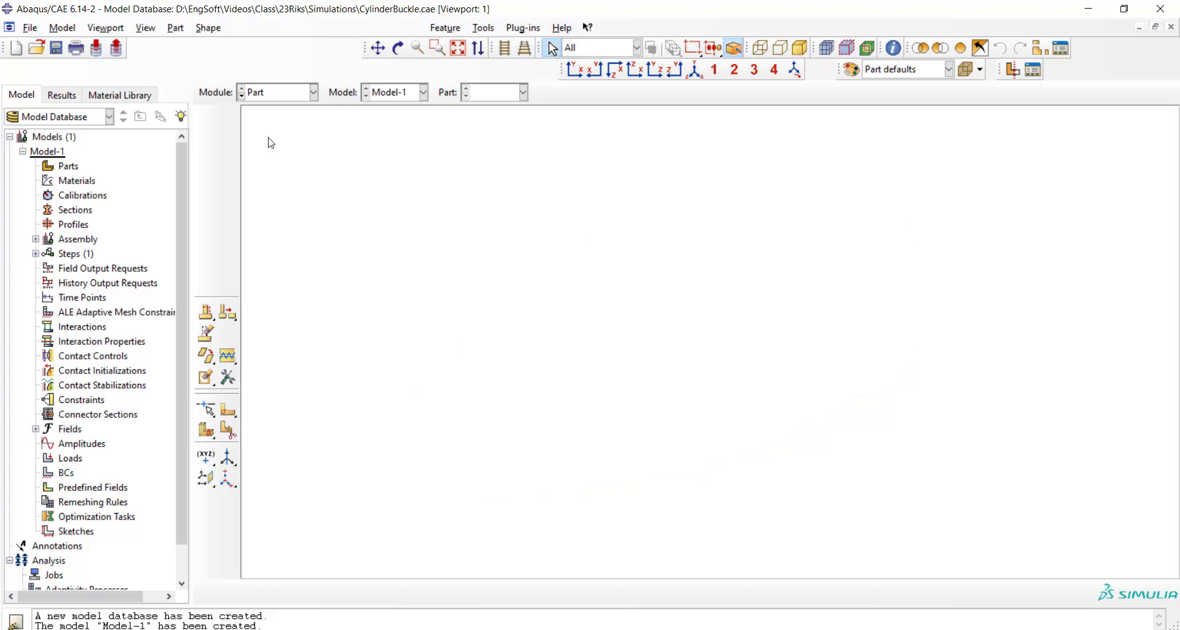
Create a 3D deformable revolved shell part named Cylinder with approximate size 4.
left_click(207, 120)
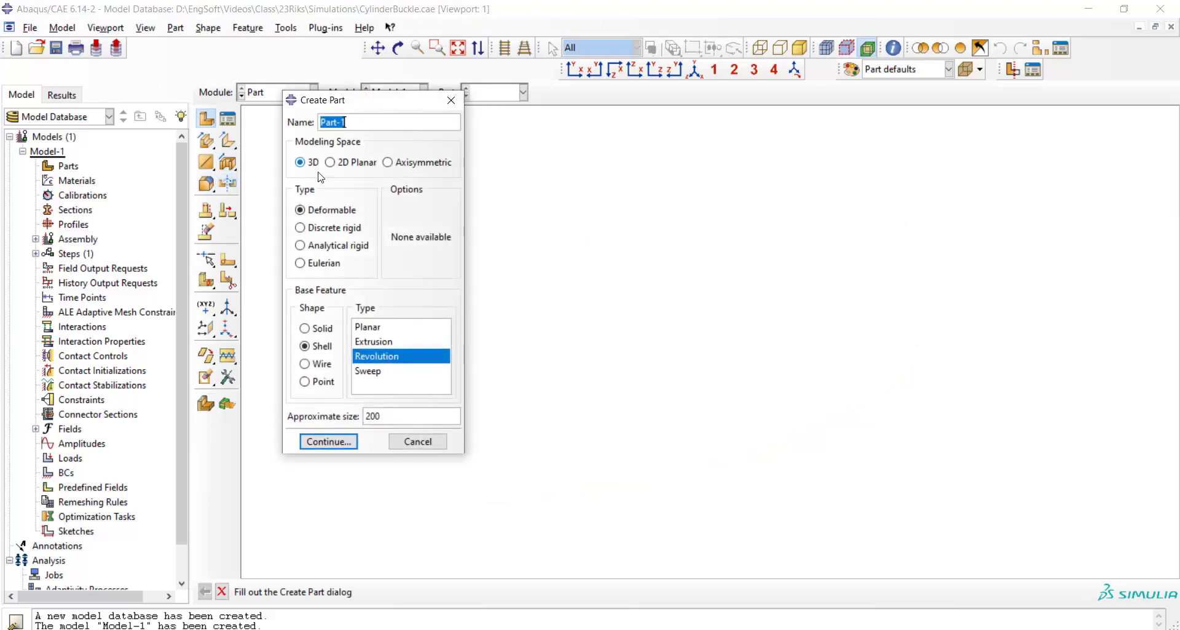
type("Cylinder")
left_click_drag(384, 416, 357, 416)
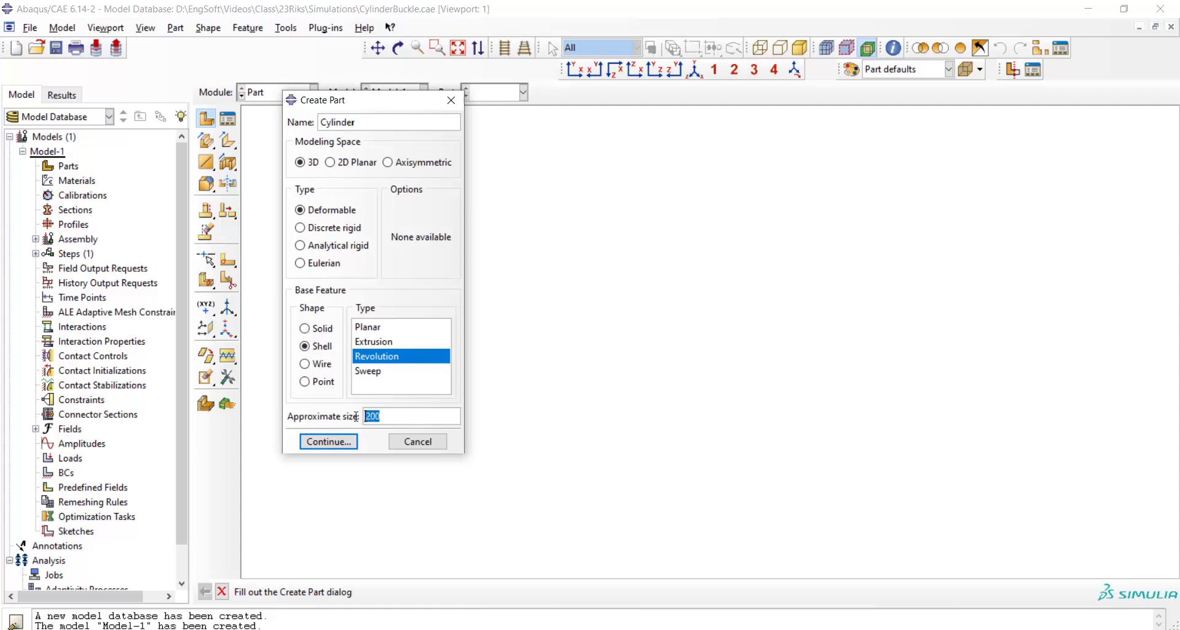
type("4")
left_click(330, 442)
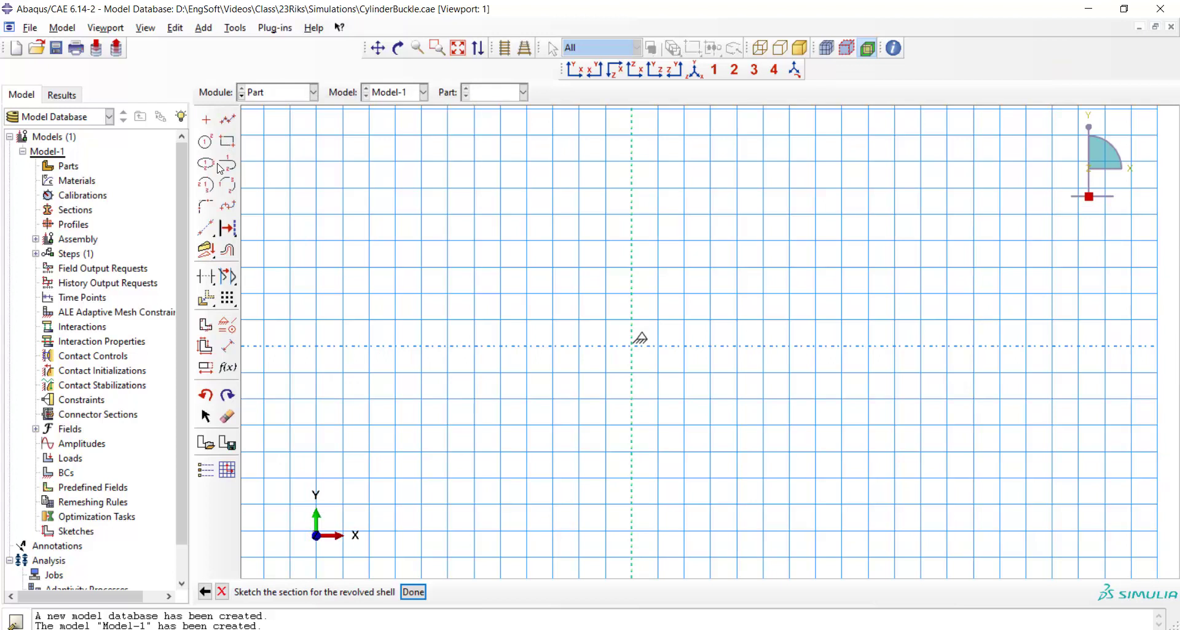
Sketch the top and bottom end arcs centred at (0, 0.6) and (0, 0.1).
left_click(207, 184)
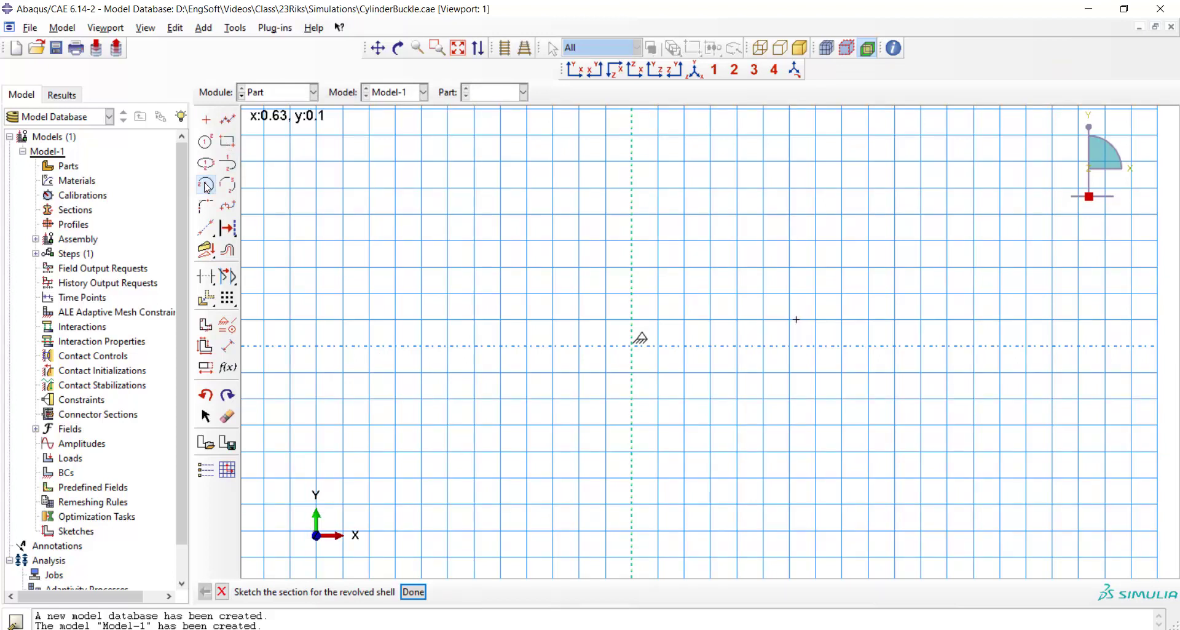
left_click(632, 187)
left_click(632, 161)
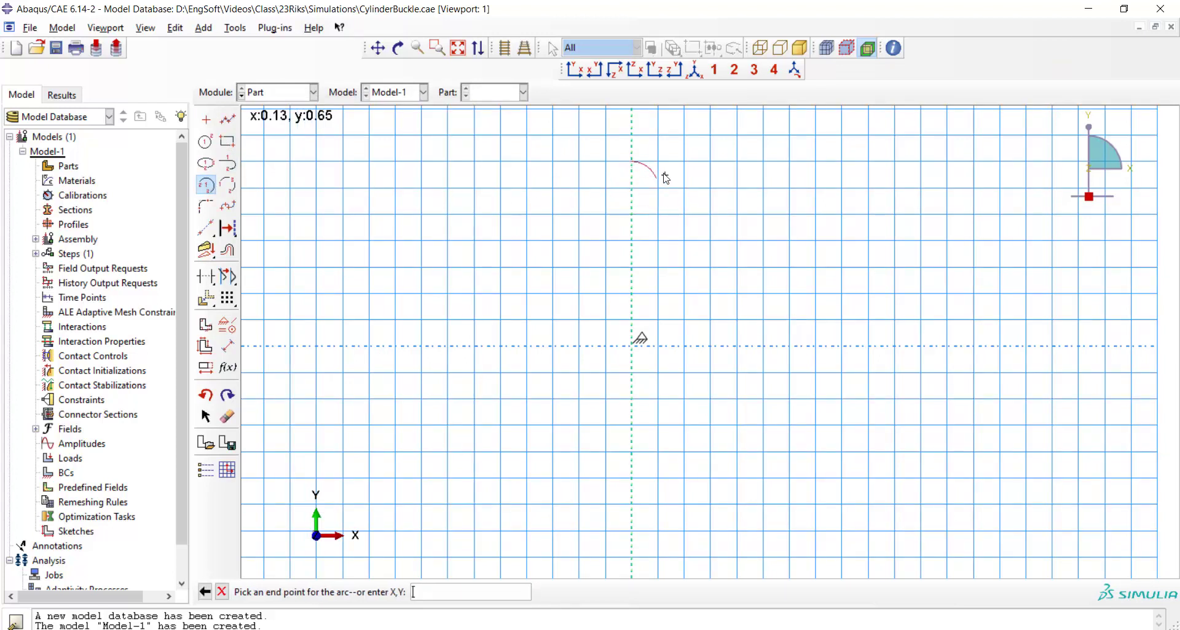
left_click(658, 187)
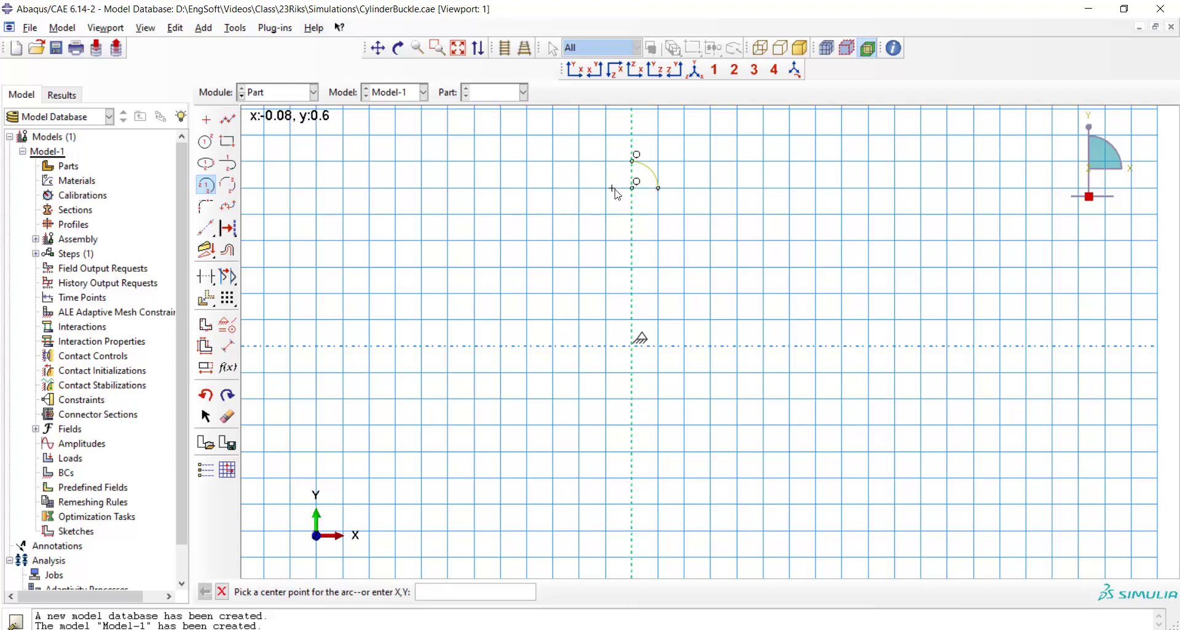
left_click(632, 319)
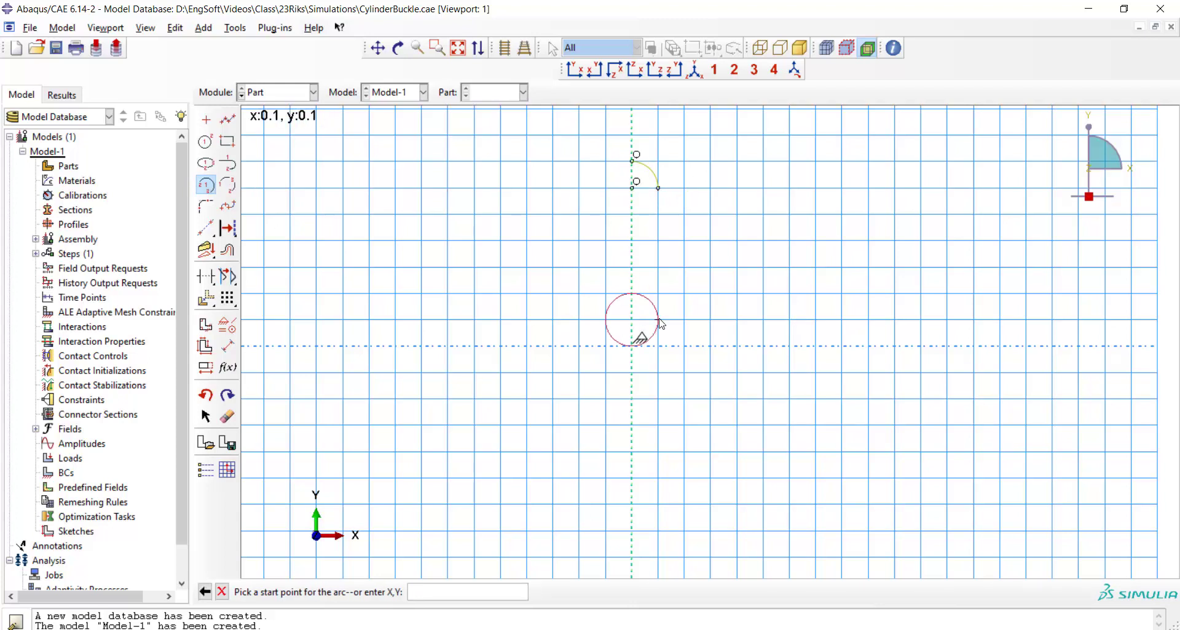
left_click(659, 319)
left_click(632, 345)
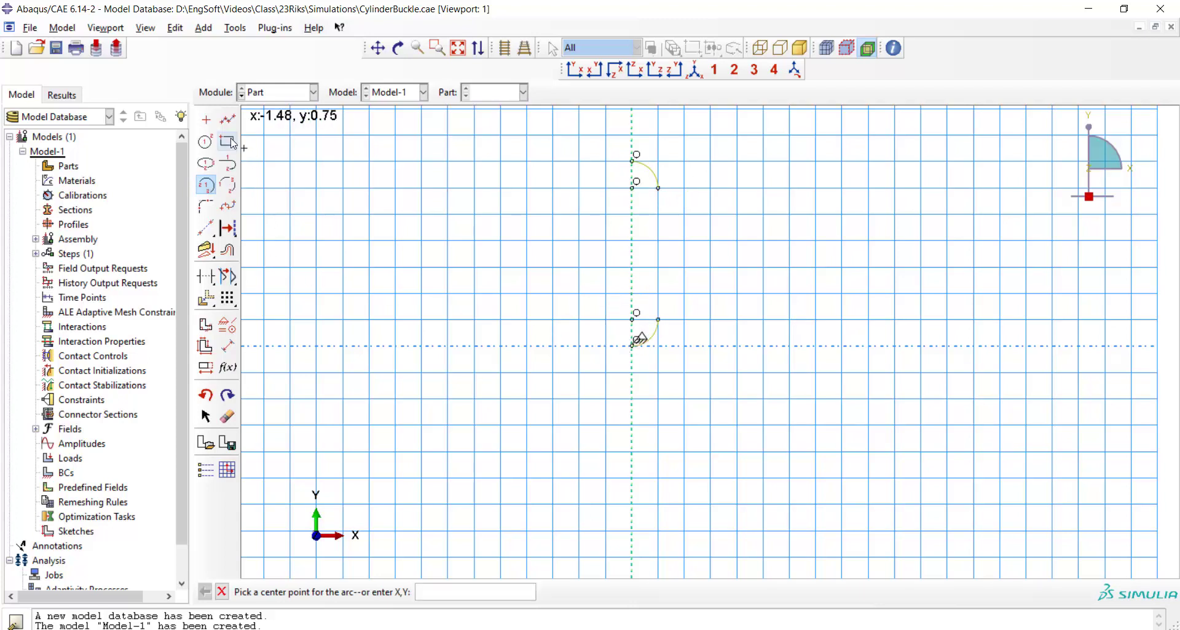
Draw a vertical line joining the ends of the two arcs.
left_click(228, 119)
left_click(659, 187)
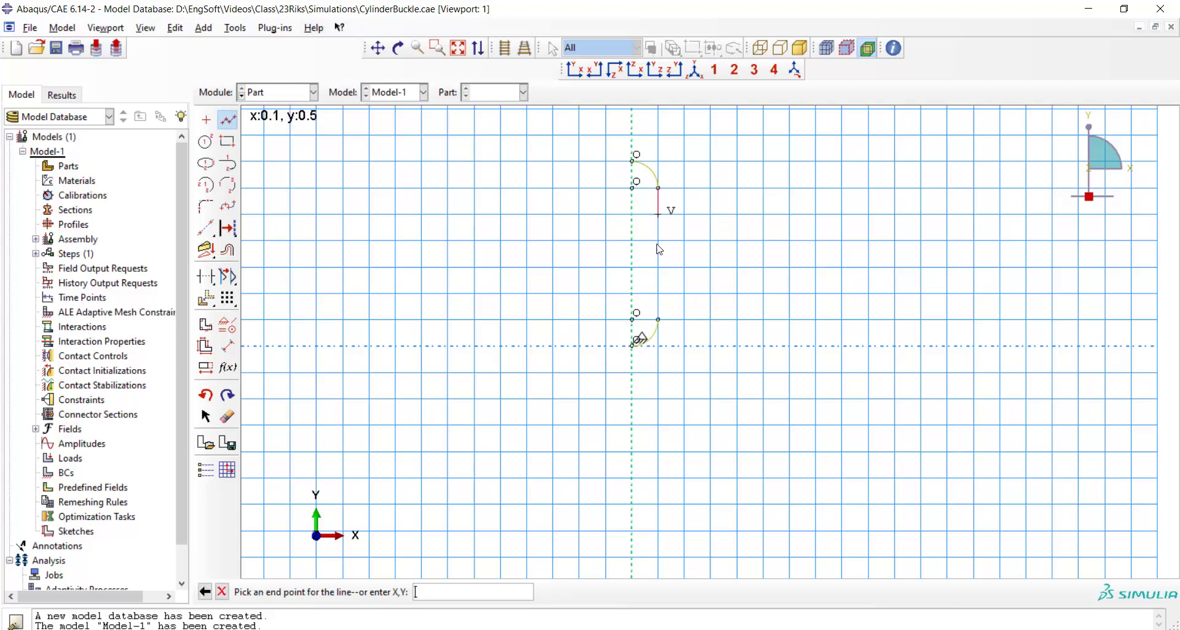
left_click(659, 319)
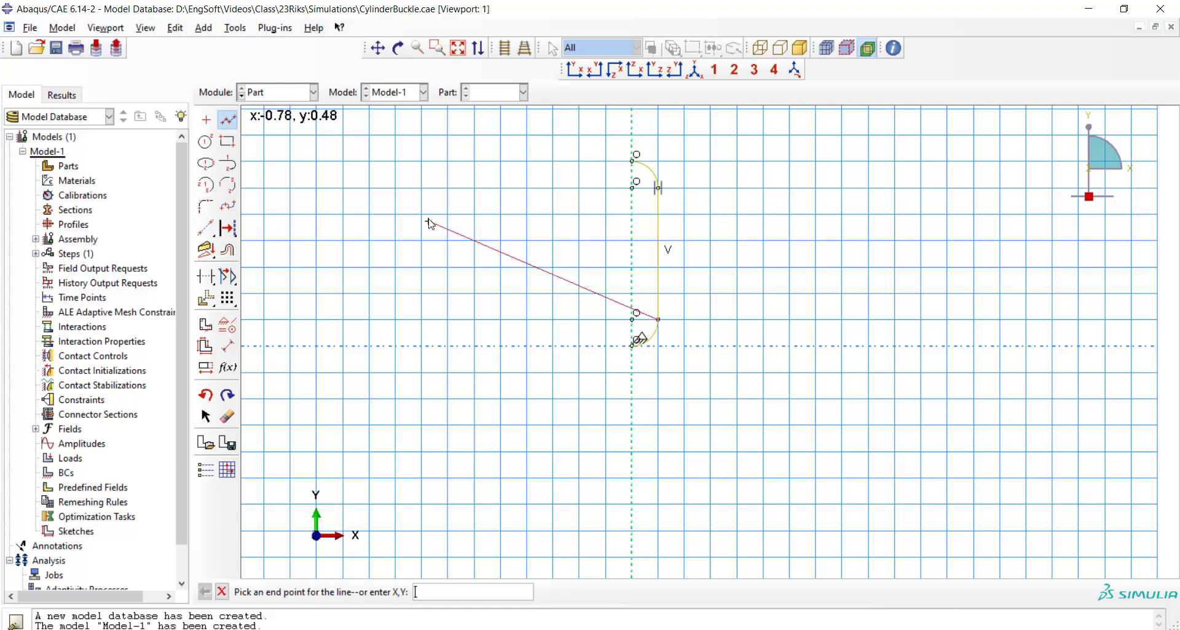
key("Escape")
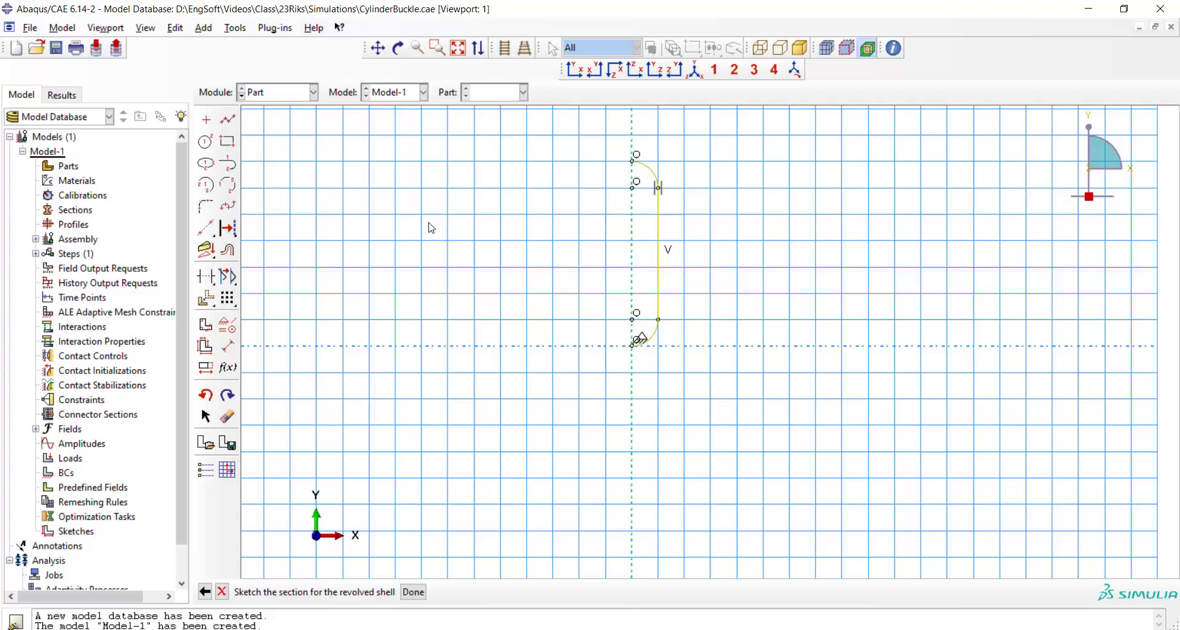
Dimension the line's distance from the axis as 0.1.
left_click(227, 348)
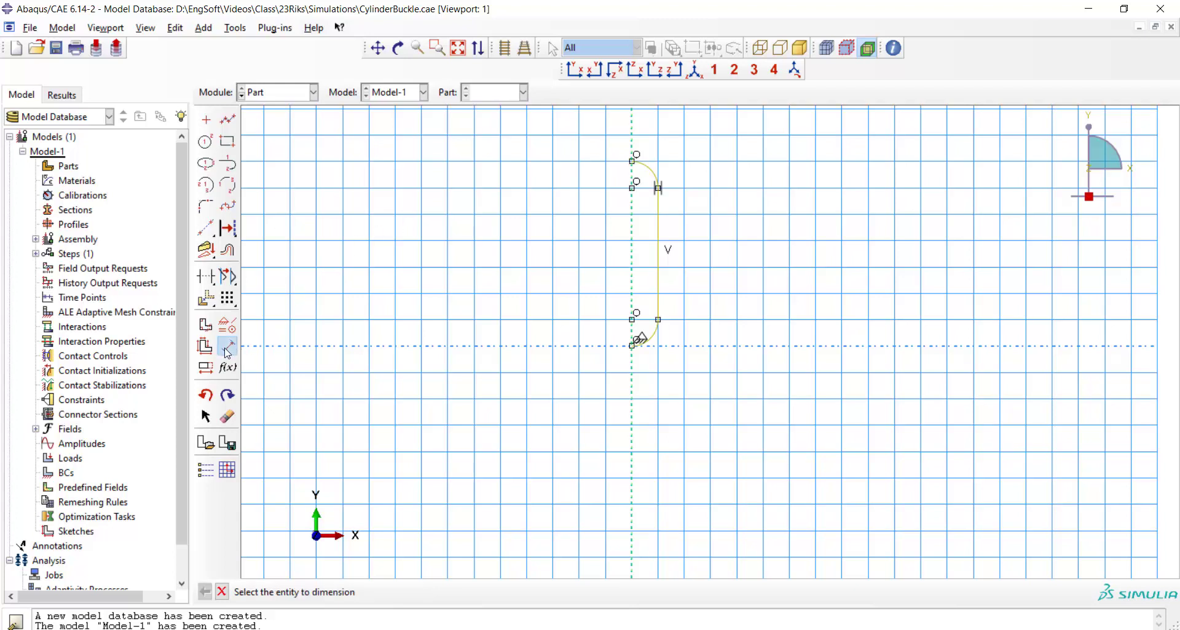
left_click(659, 246)
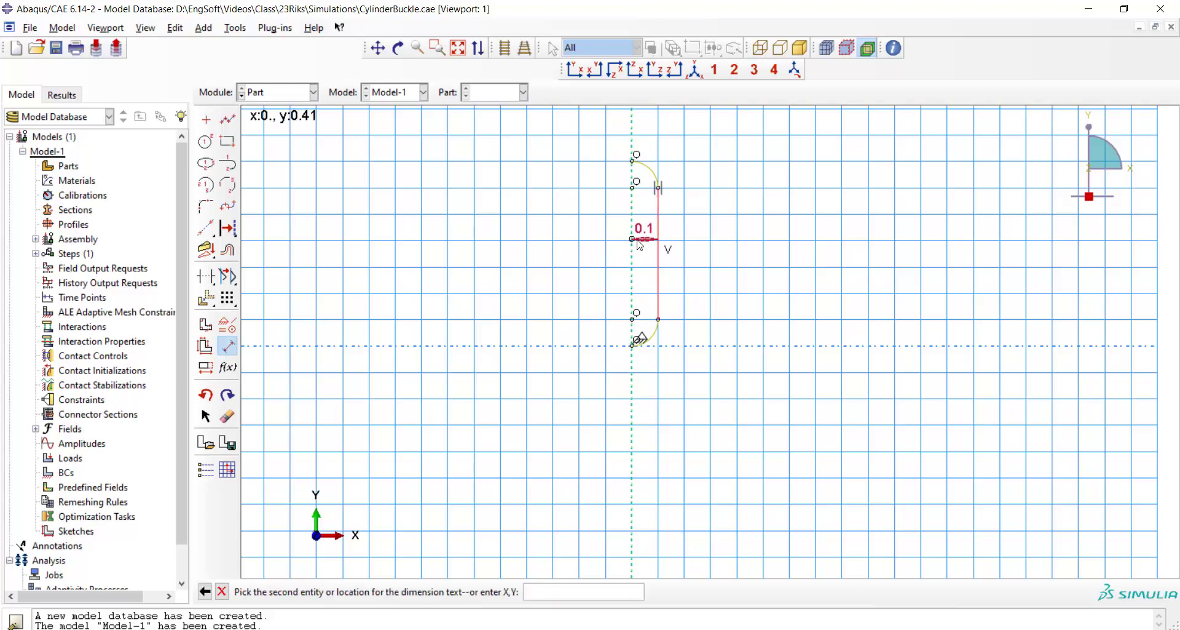
left_click(645, 245)
left_click(647, 245)
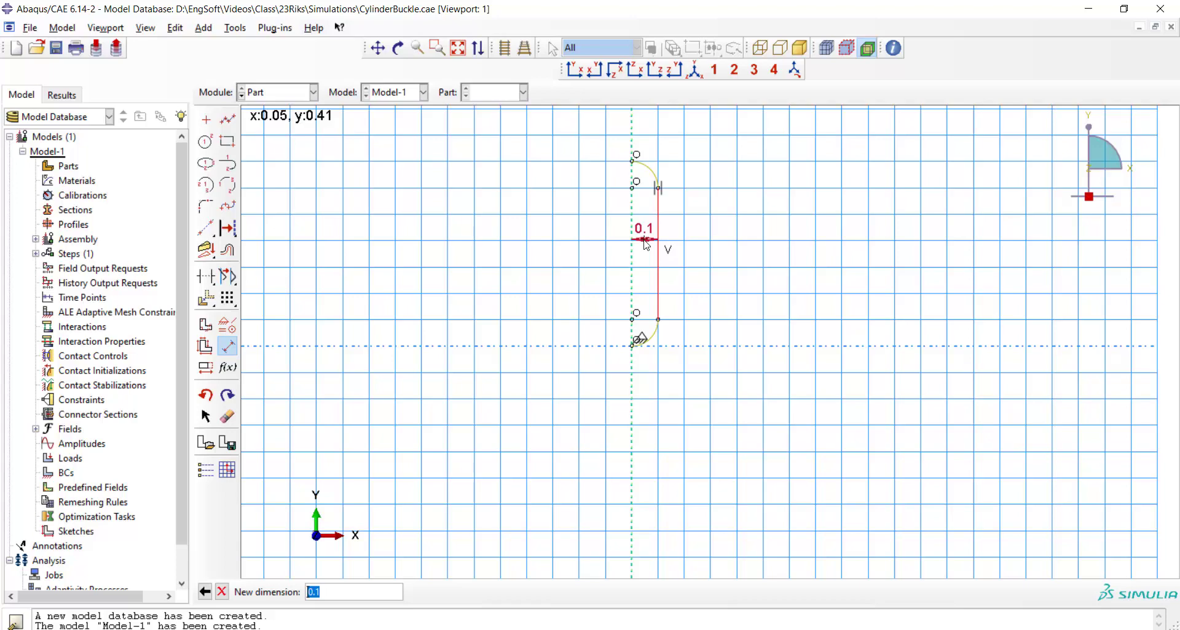
key("Return")
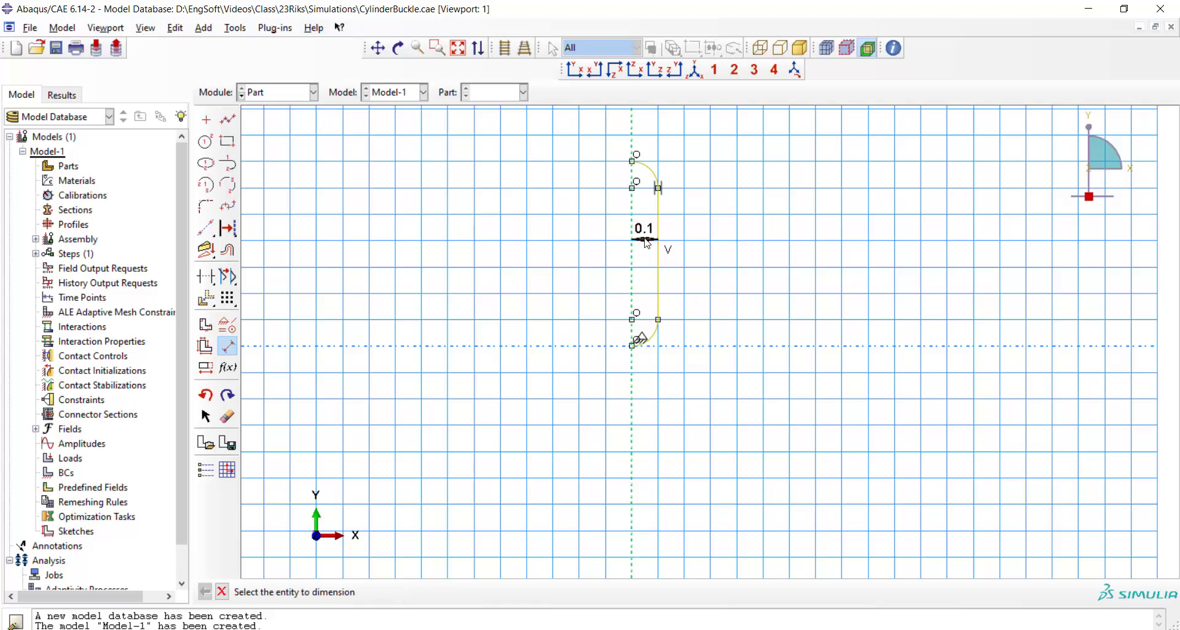
Set the vertical line's length dimension to 0.8.
key("Escape")
scroll(617, 329, "down", 3)
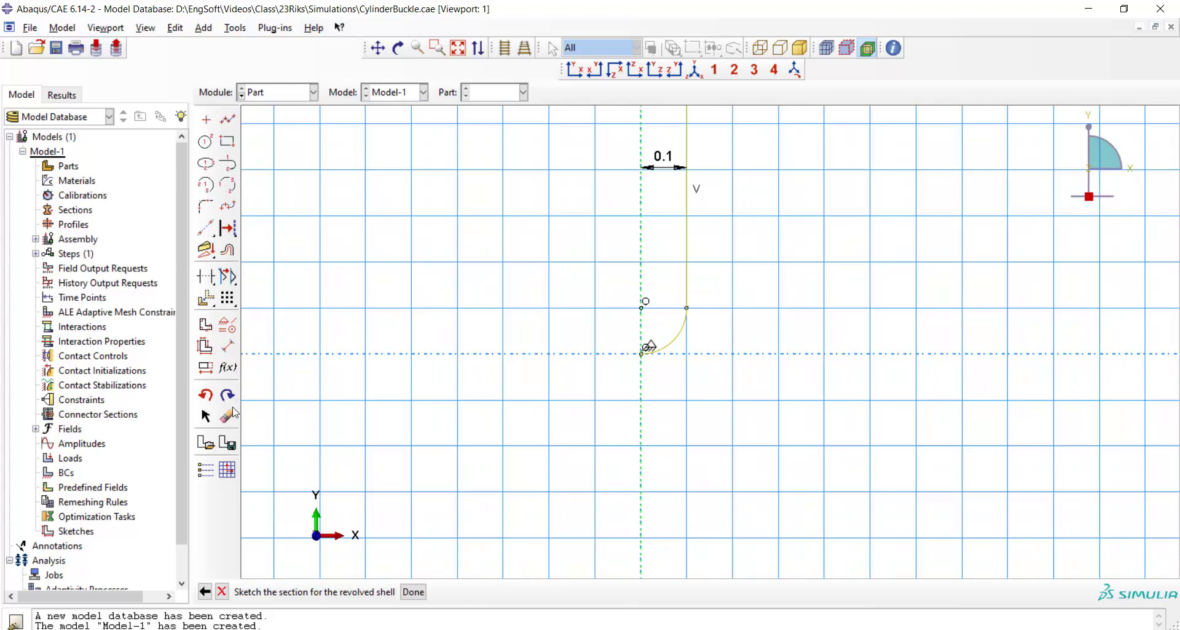
left_click(227, 416)
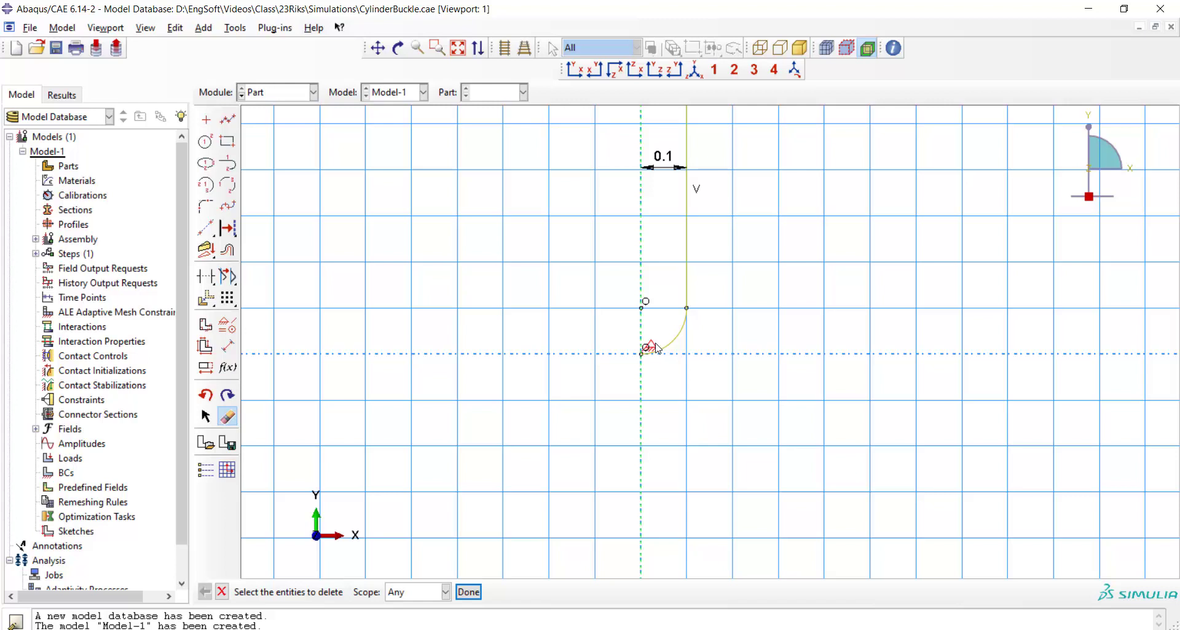
scroll(612, 354, "up", 2)
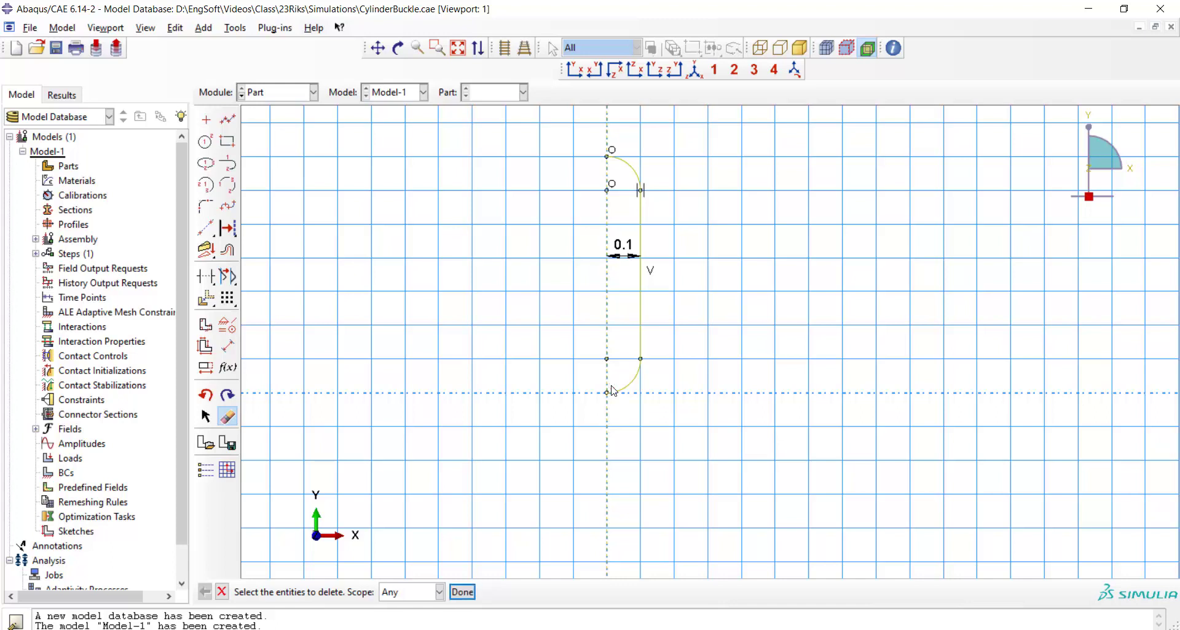
left_click(228, 346)
left_click(641, 287)
left_click(713, 293)
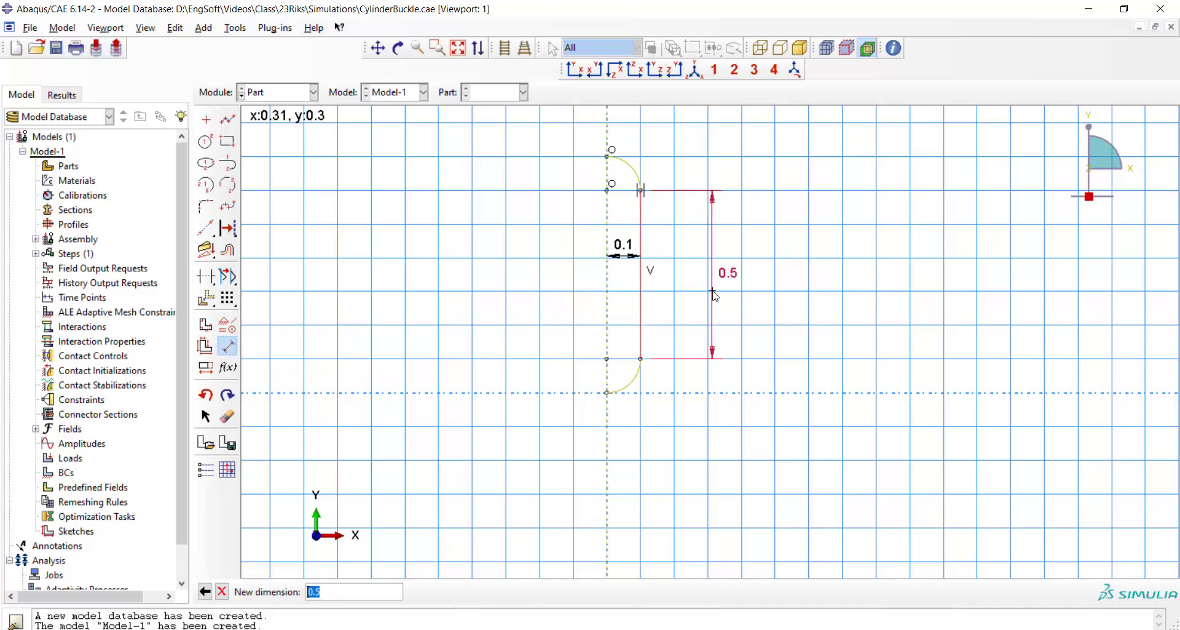
type("0.8")
key("Return")
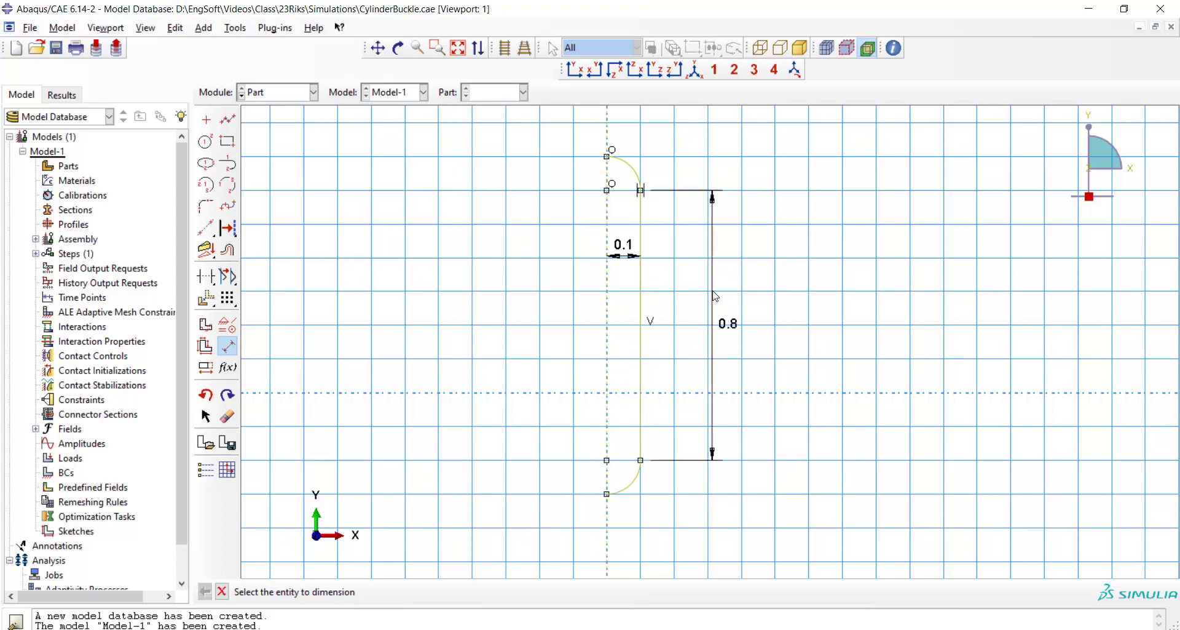
Finish the sketch and revolve it through 360 degrees.
left_click(222, 591)
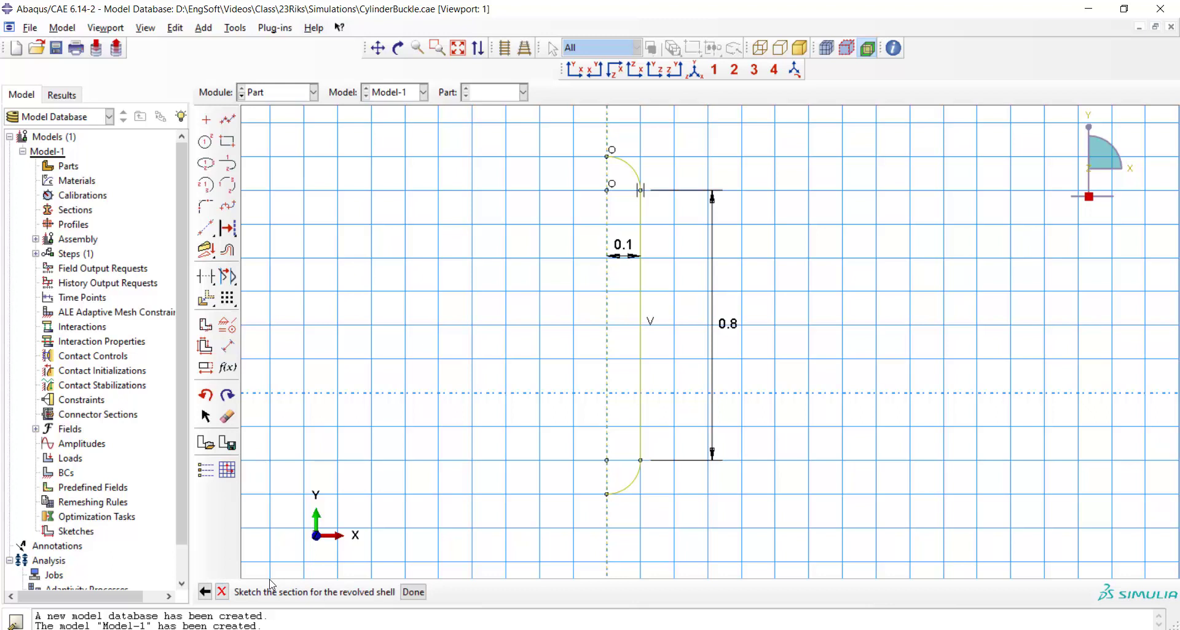
left_click(411, 591)
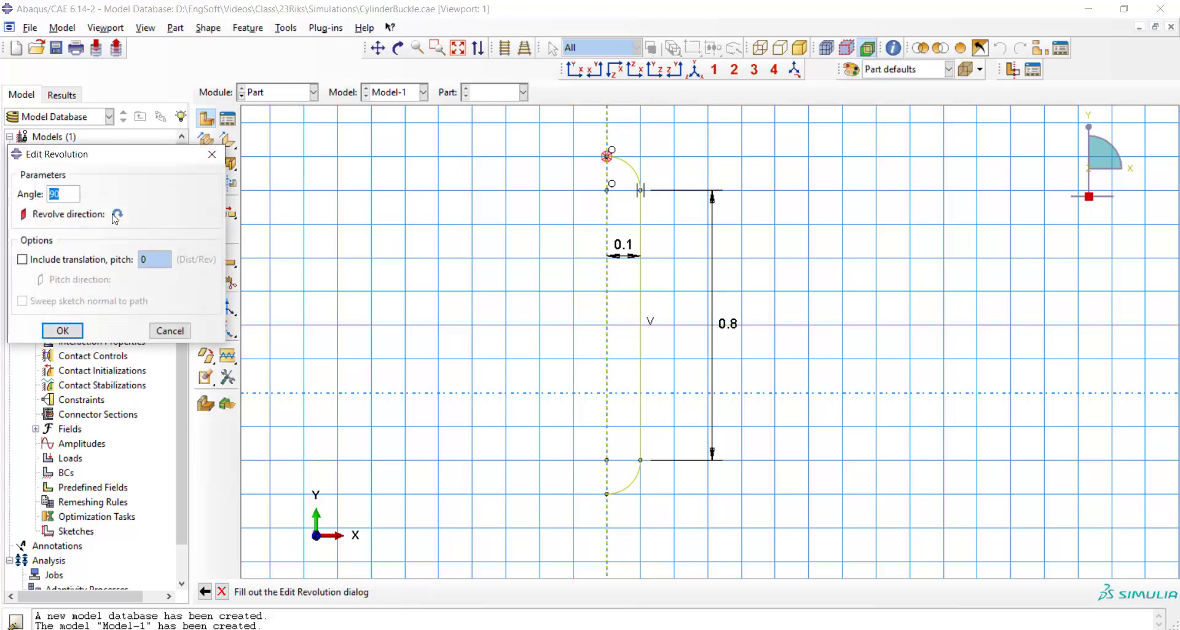
type("360")
left_click(61, 330)
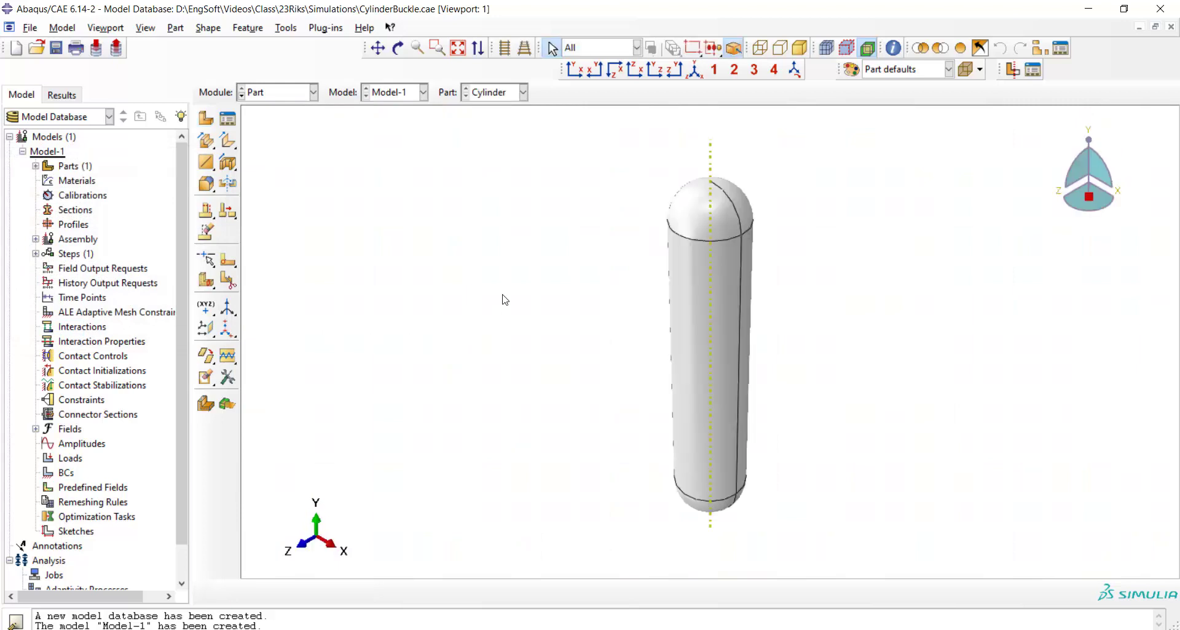
In the Property module, create material Steel with Young's modulus 2e11 and Poisson's ratio 0.3.
left_click(280, 93)
left_click(271, 118)
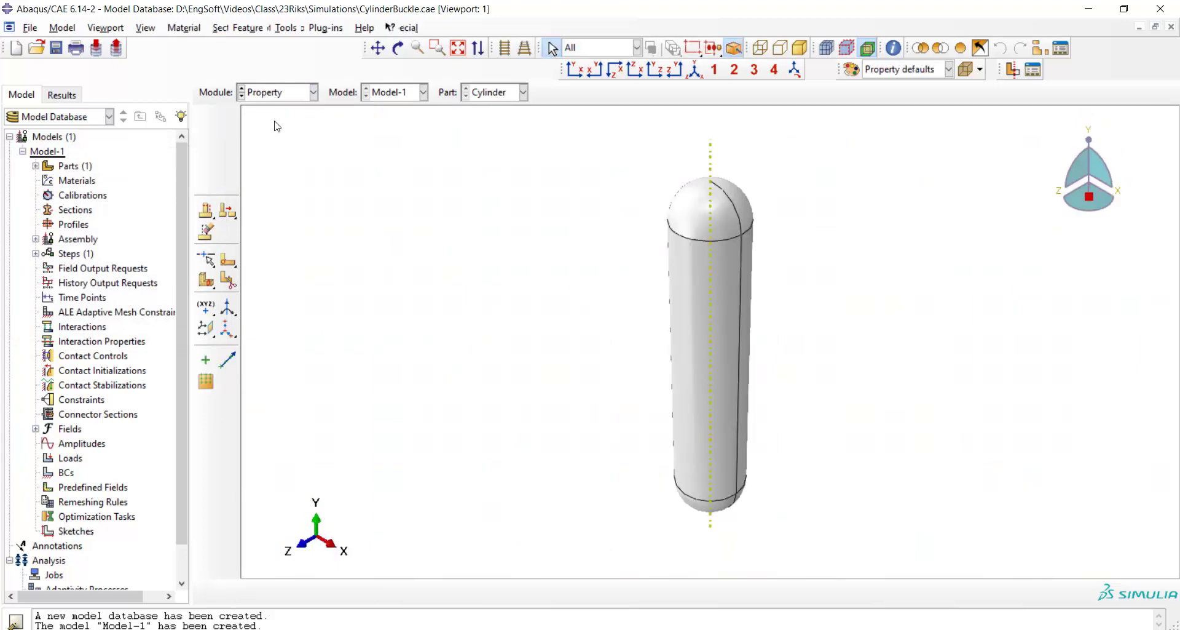
left_click(205, 120)
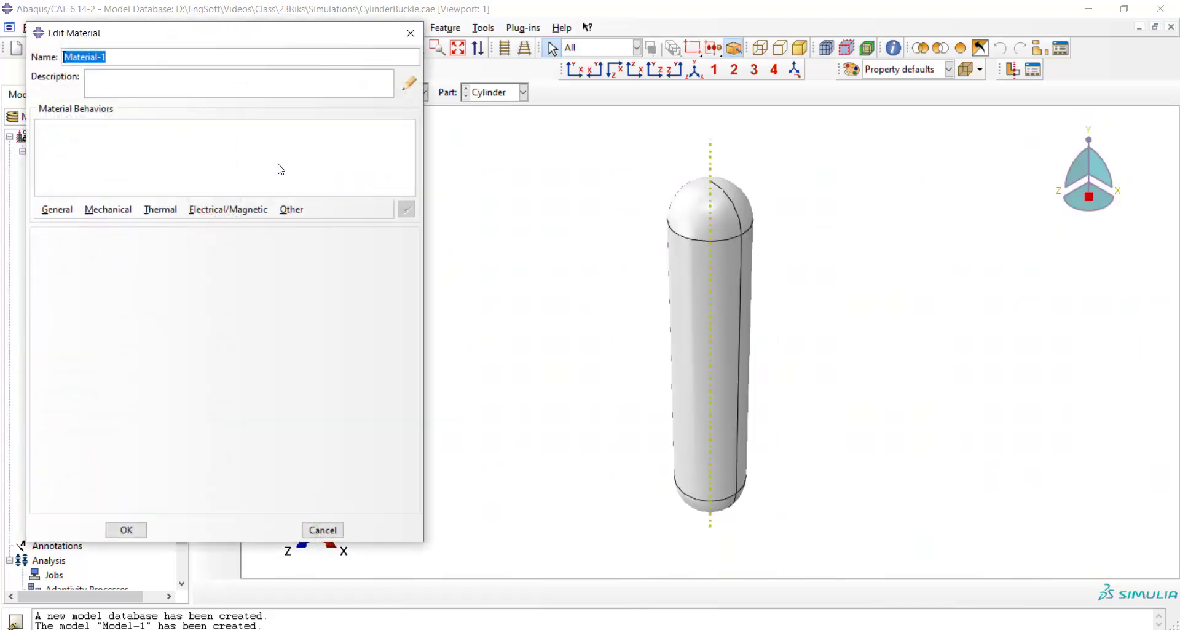
type("Steel")
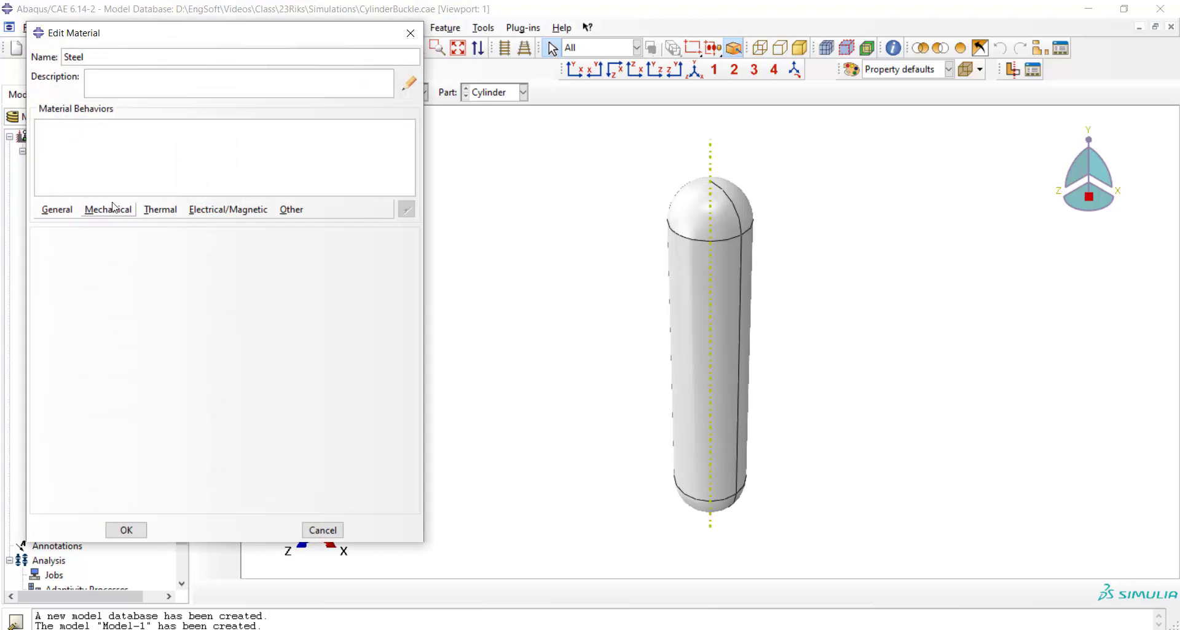
left_click(108, 210)
mouse_move(264, 226)
left_click(303, 225)
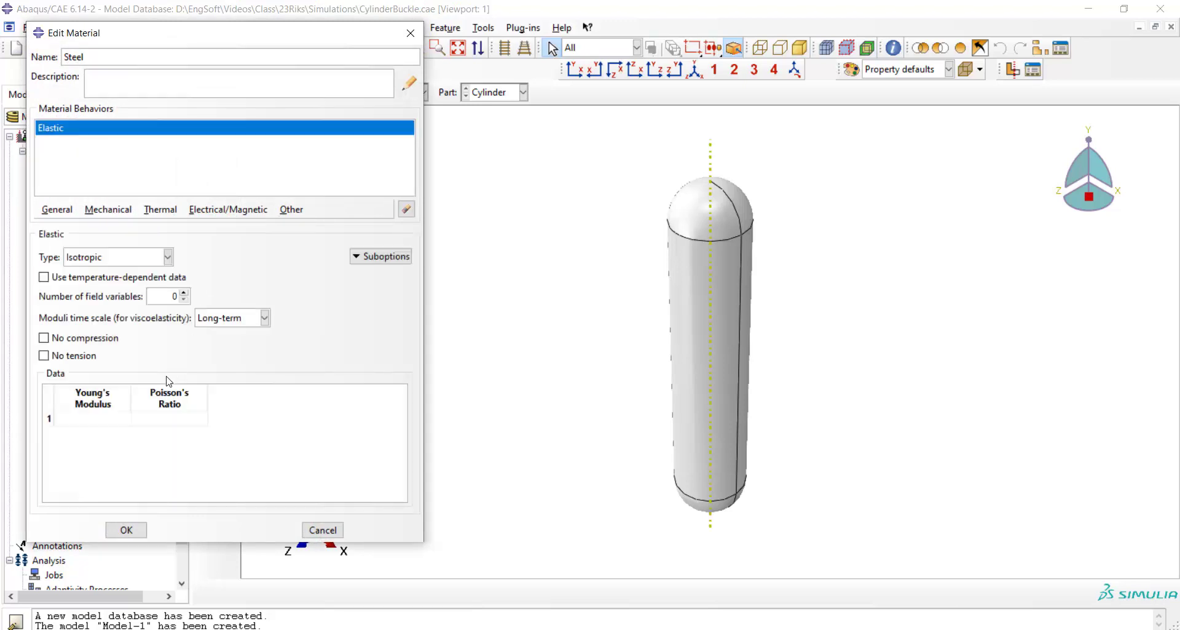
left_click(85, 418)
type("2e11")
left_click(151, 419)
type("0.3")
Add plastic data: yield 230e6 at strain 0 and 300e6 at 0.5, then save.
left_click(120, 212)
mouse_move(123, 241)
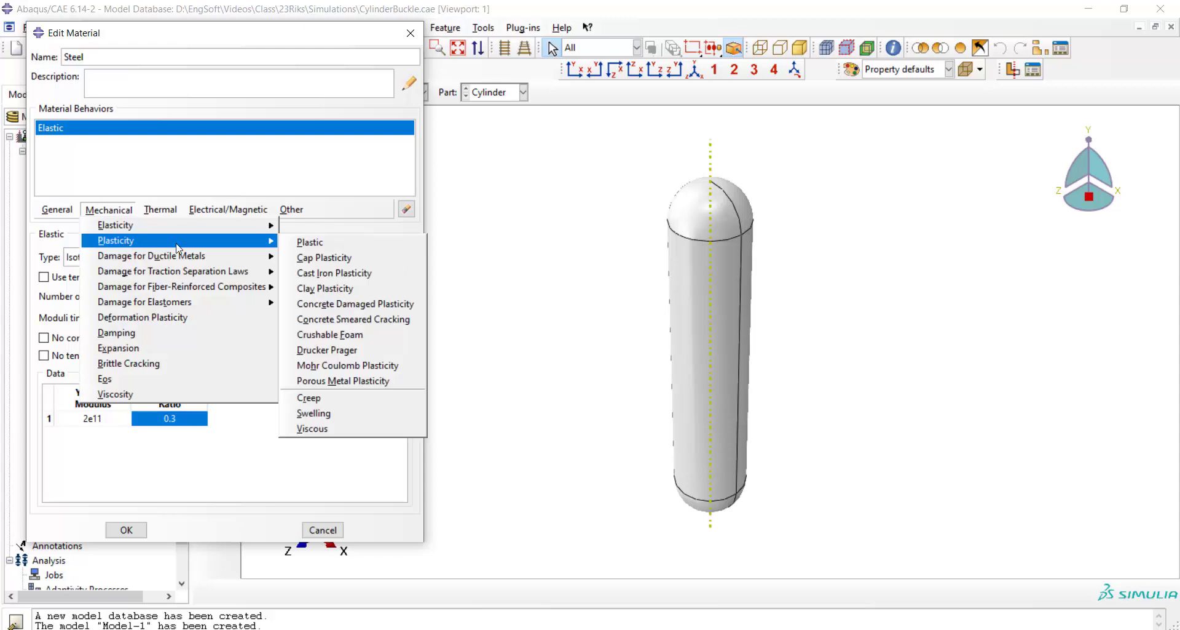
left_click(301, 242)
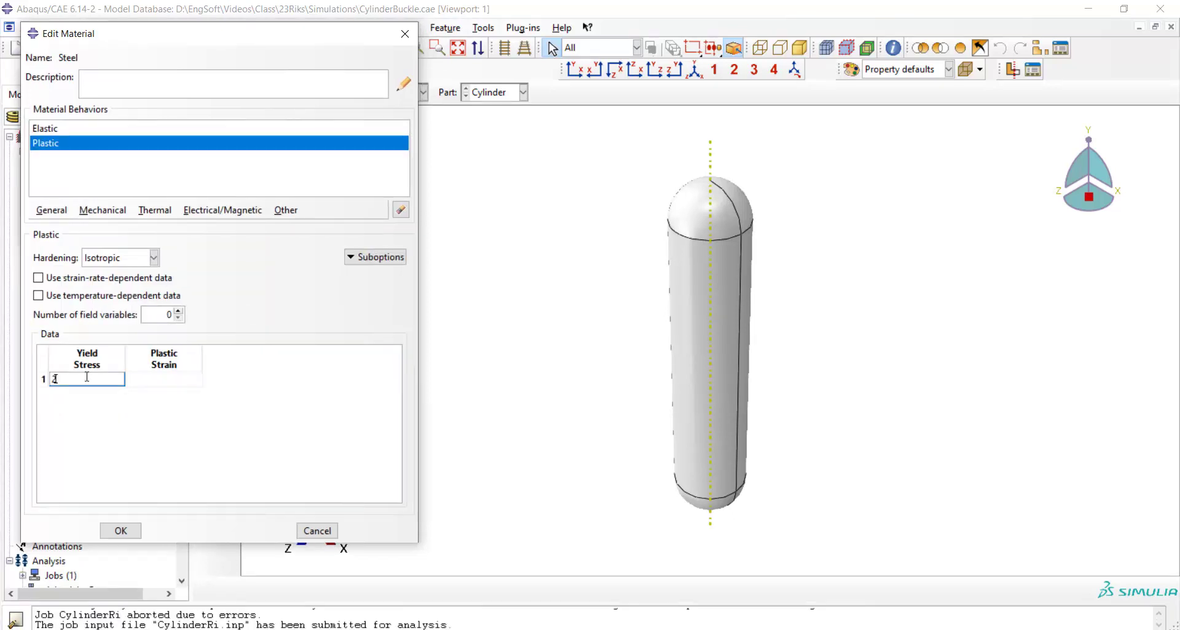
type("230e6")
left_click(161, 381)
key("Return")
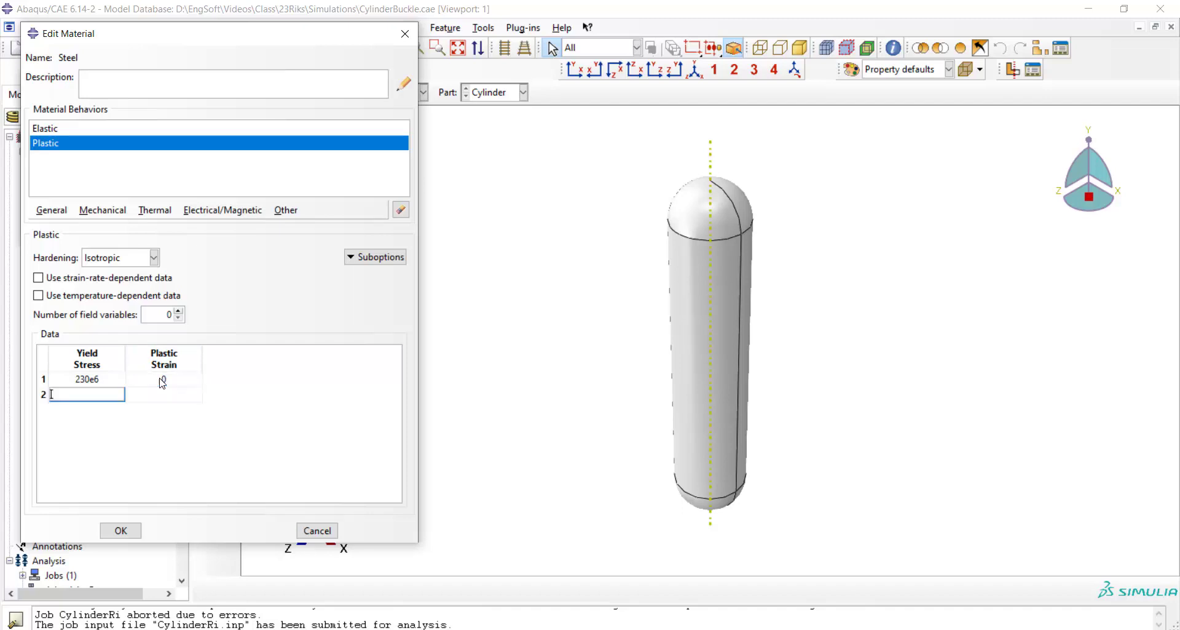
type("300e6")
left_click(171, 397)
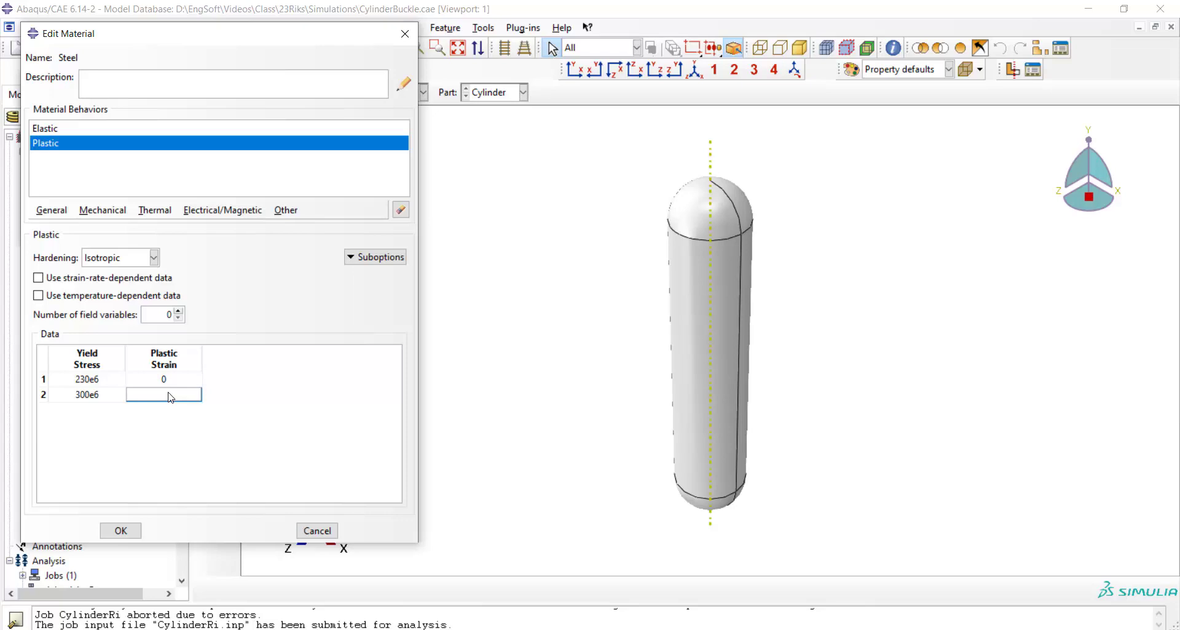
type("0.5")
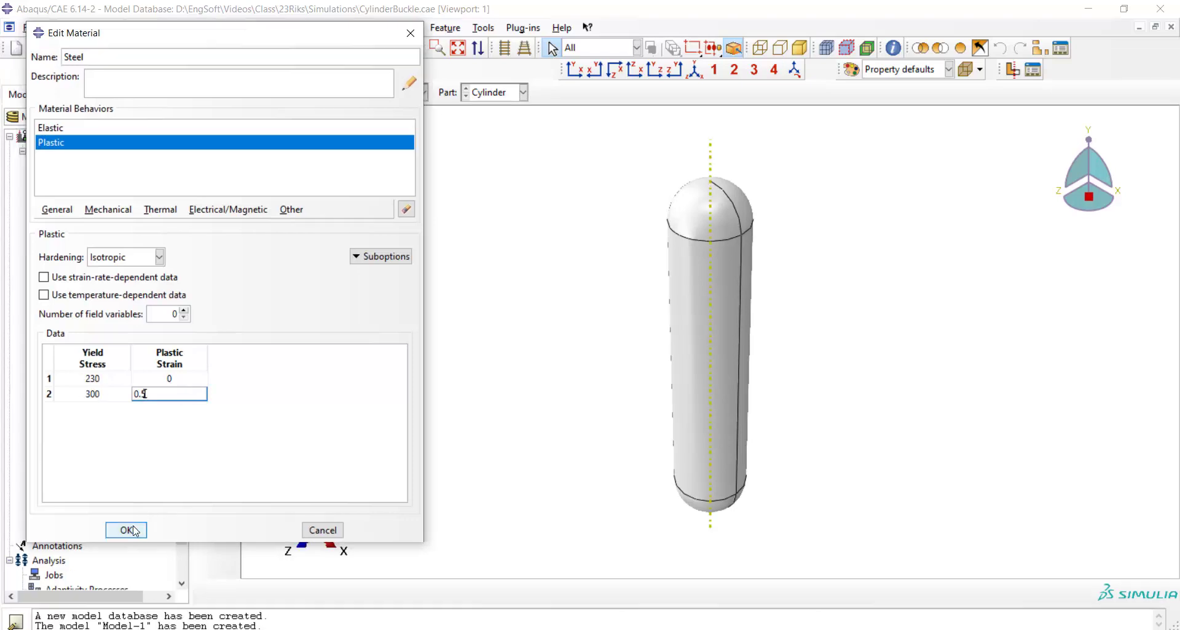
left_click(121, 530)
Create a homogeneous Steel shell section, thickness 0.002, with 3 integration points.
left_click(208, 143)
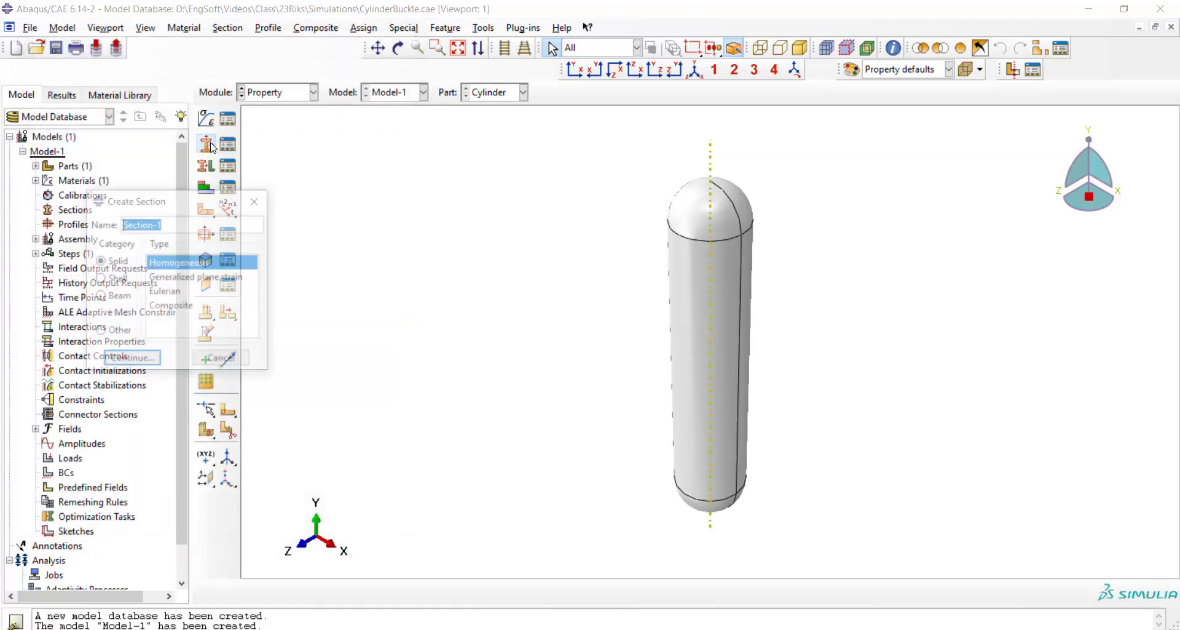
left_click(100, 279)
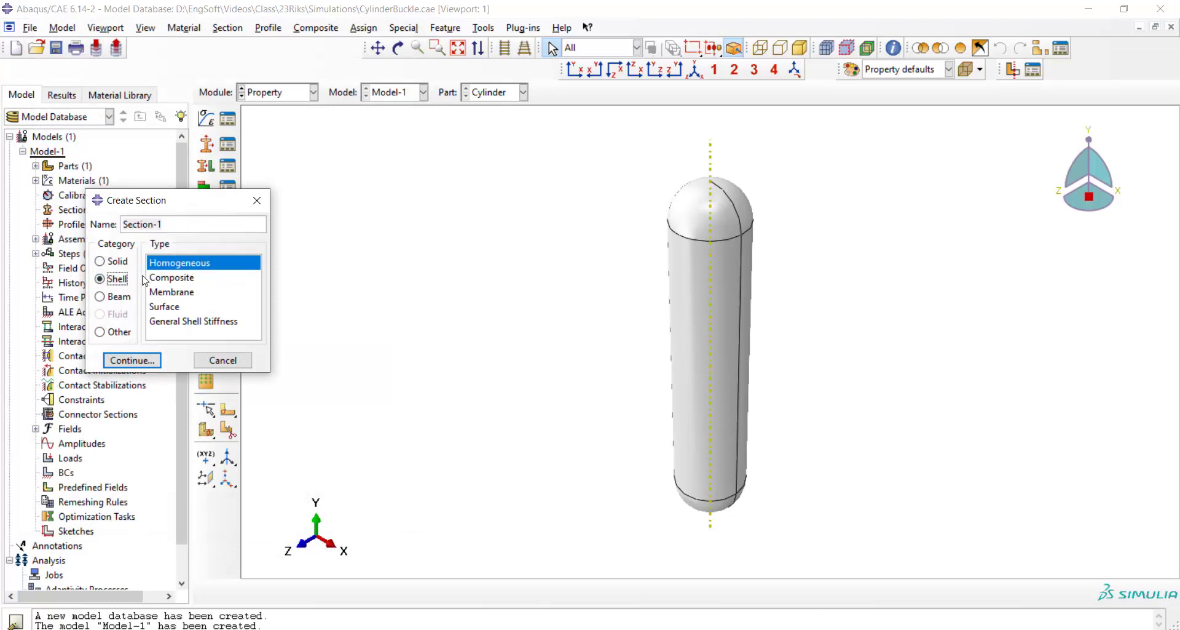
left_click(144, 363)
left_click(325, 202)
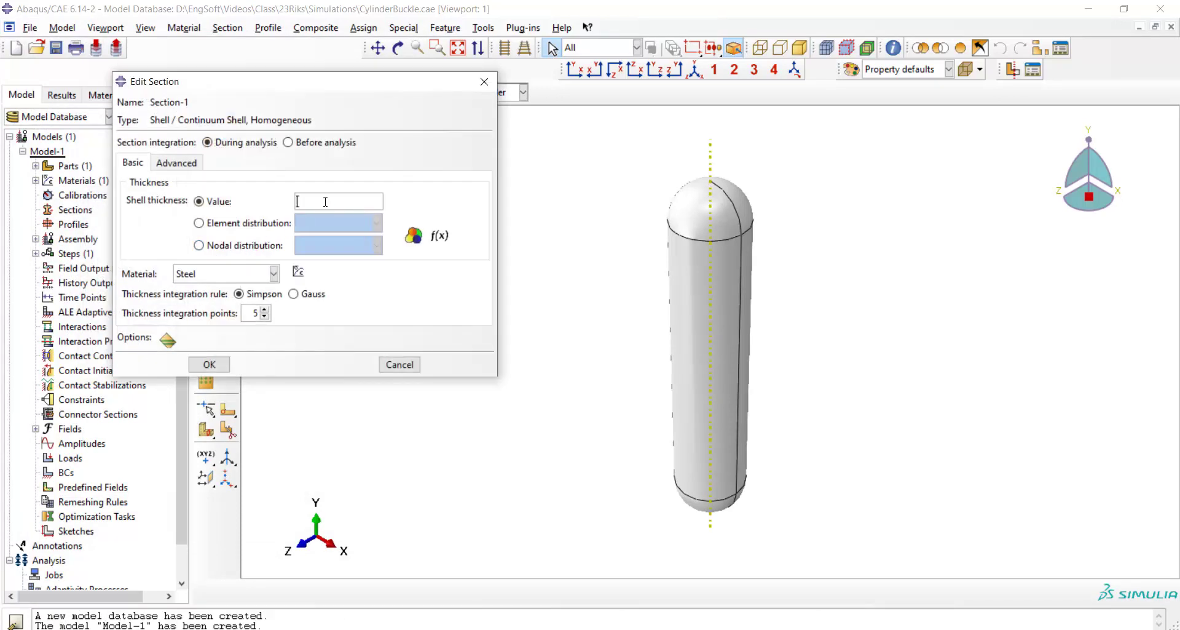
type("0.002")
left_click(265, 316)
left_click(265, 316)
left_click(213, 364)
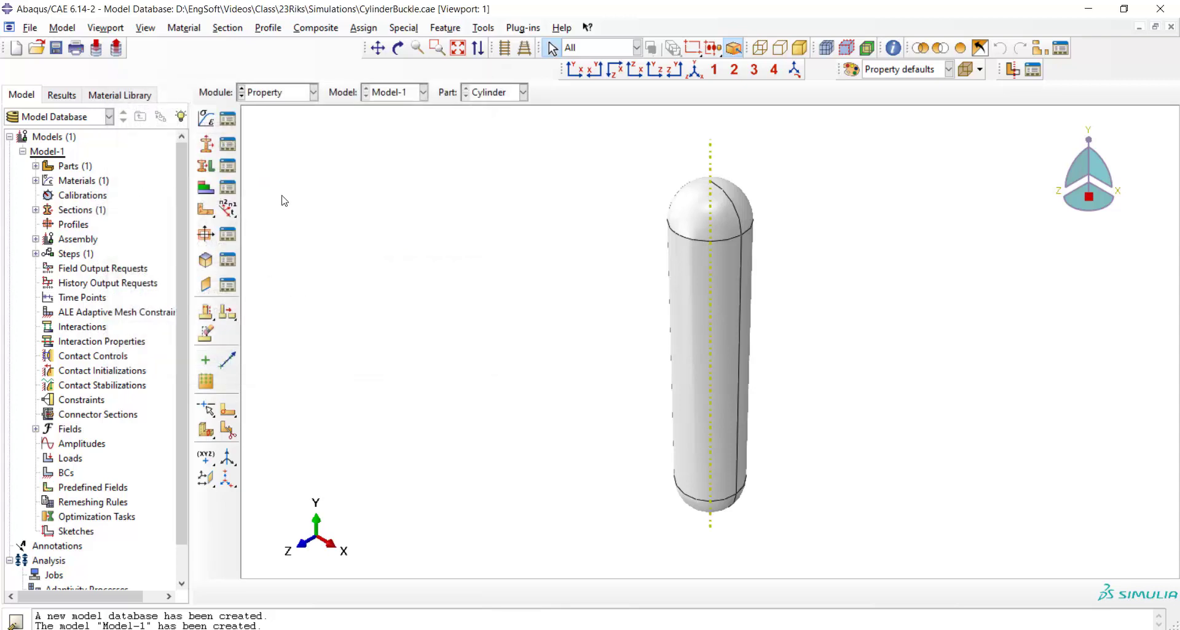
Assign Section-1 to the whole cylinder.
left_click(216, 170)
left_click_drag(792, 157, 625, 526)
left_click(560, 591)
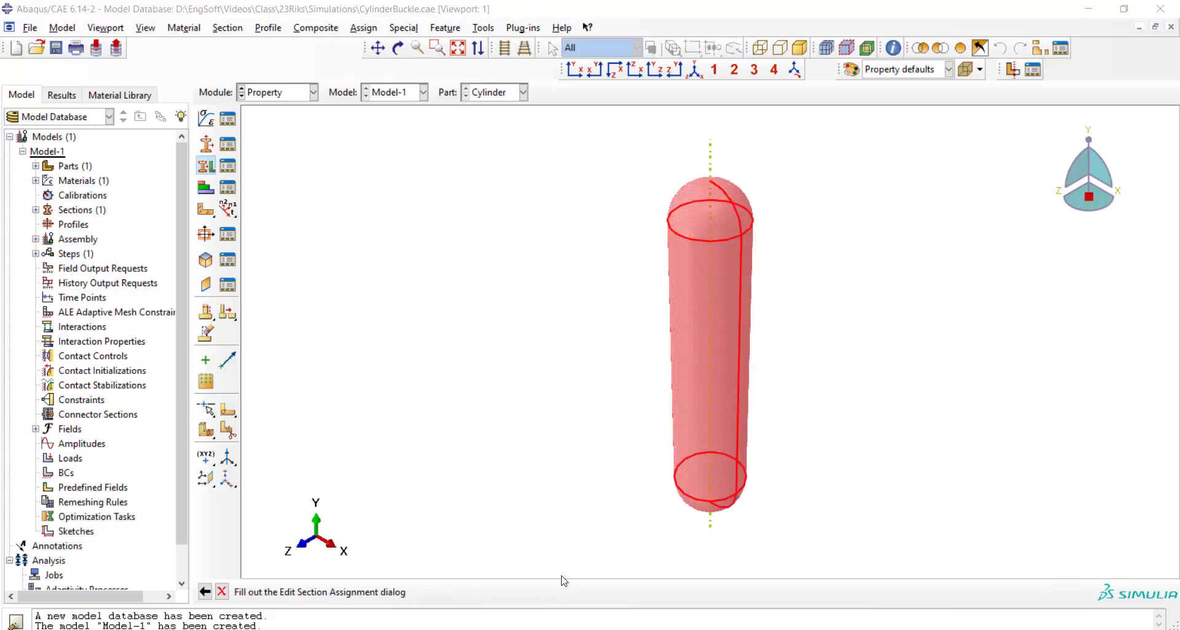
left_click(57, 350)
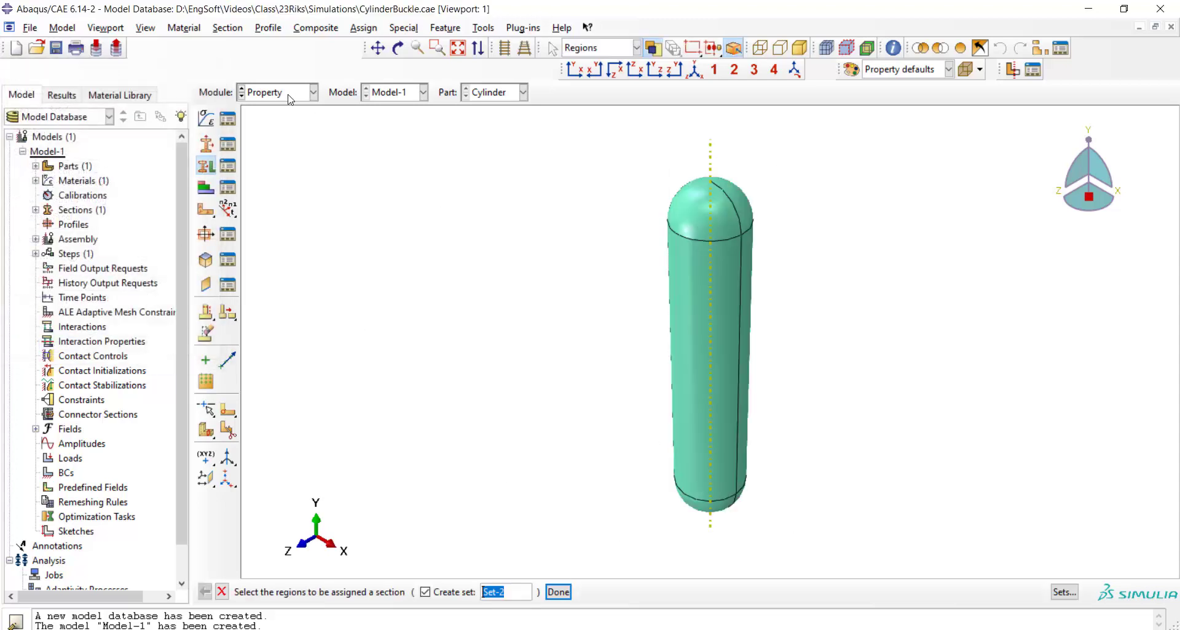
In the Assembly module, add an independent instance of Cylinder.
left_click(289, 96)
left_click(270, 130)
left_click(206, 118)
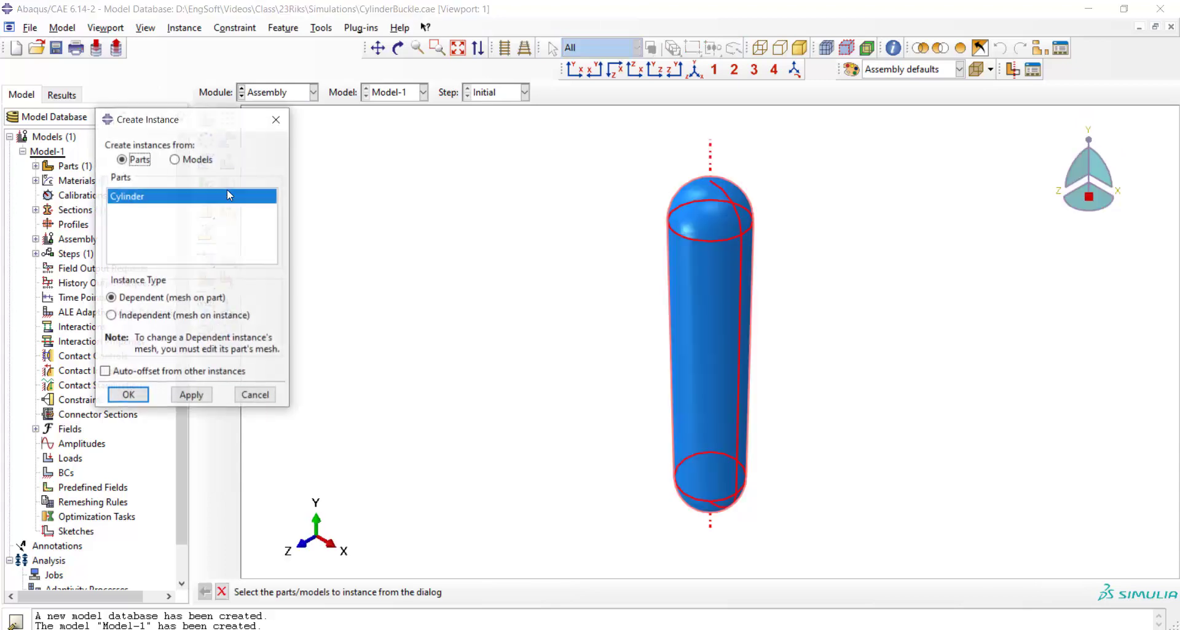
left_click(139, 314)
left_click(132, 393)
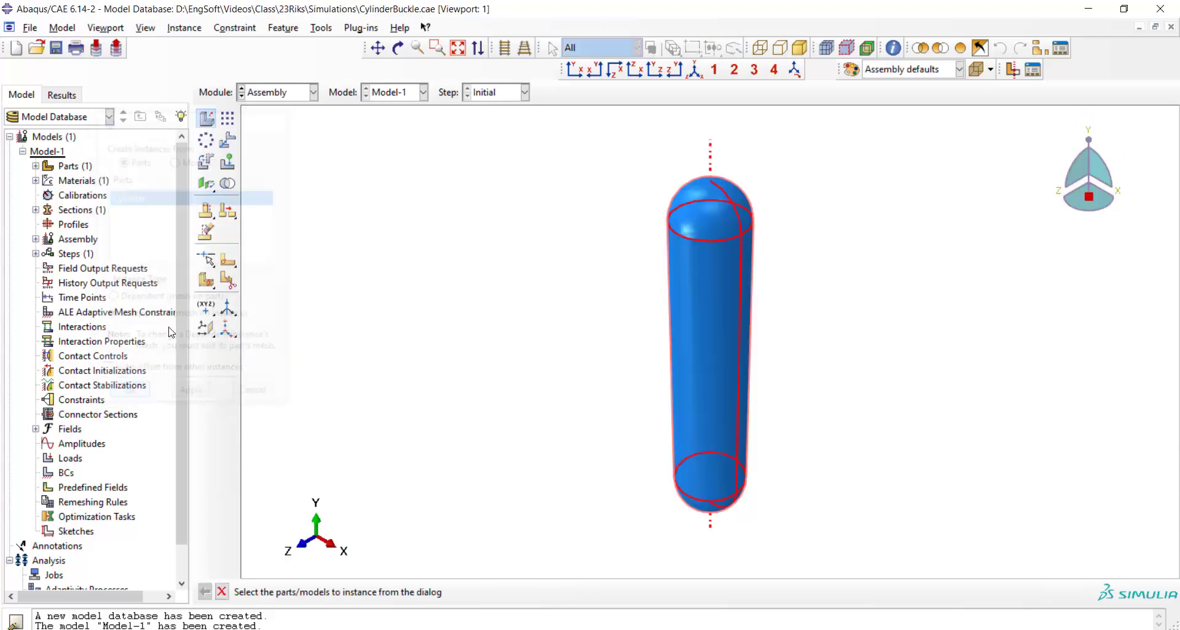
Create a linear perturbation Buckle step requesting 5 eigenvalues.
left_click(314, 92)
left_click(274, 152)
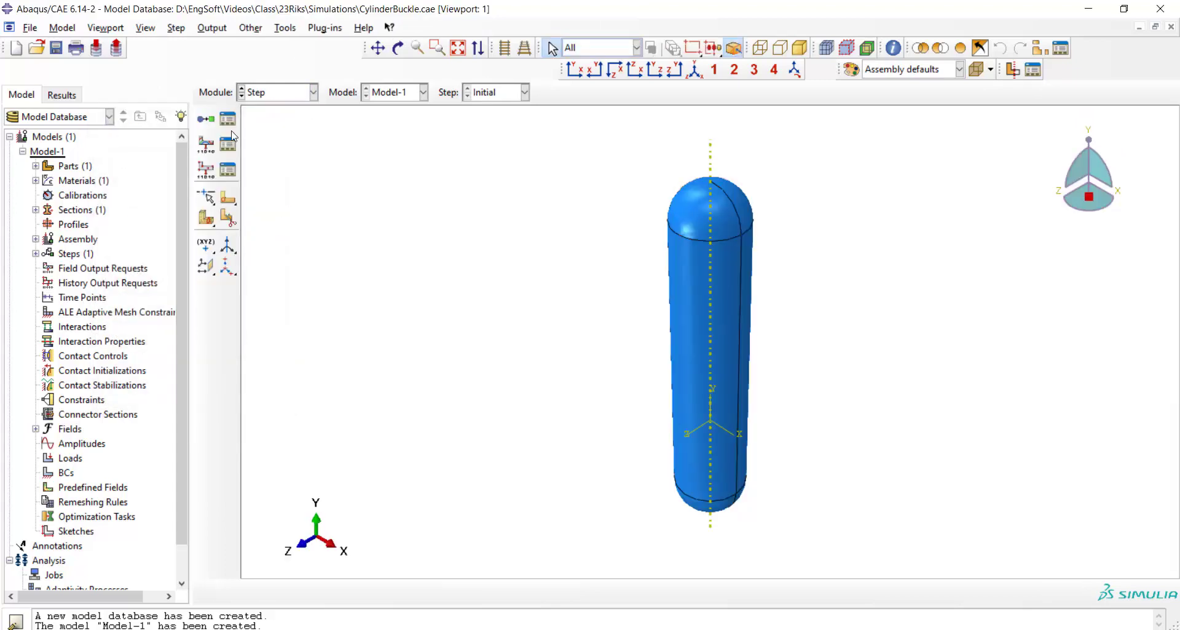
left_click(206, 118)
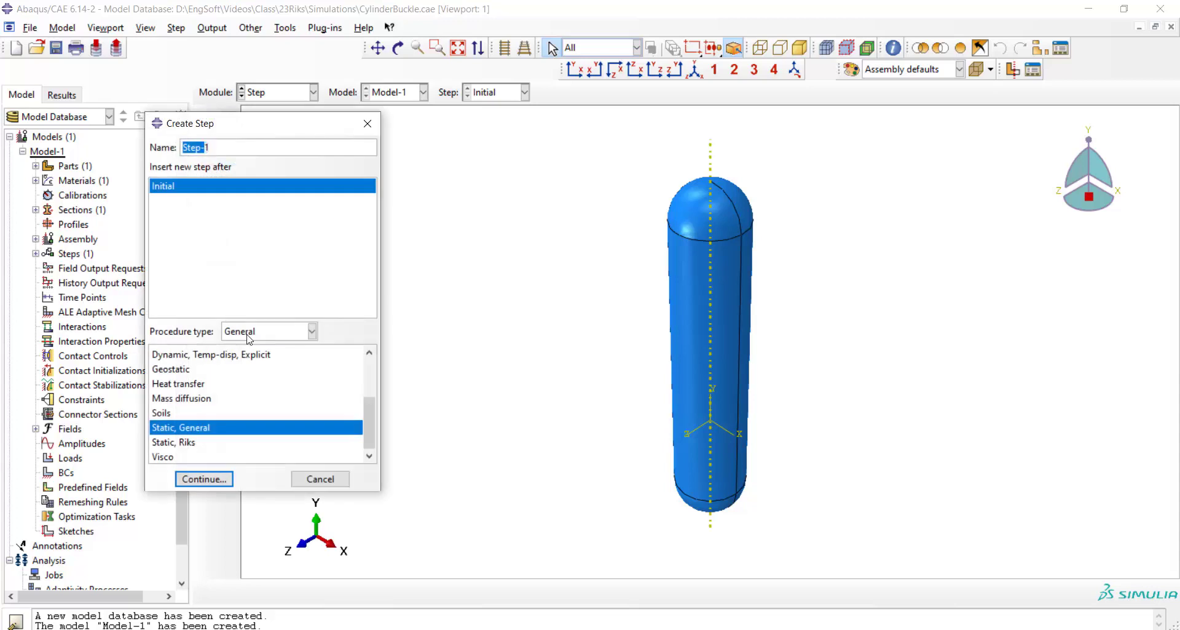
left_click(247, 335)
left_click(256, 360)
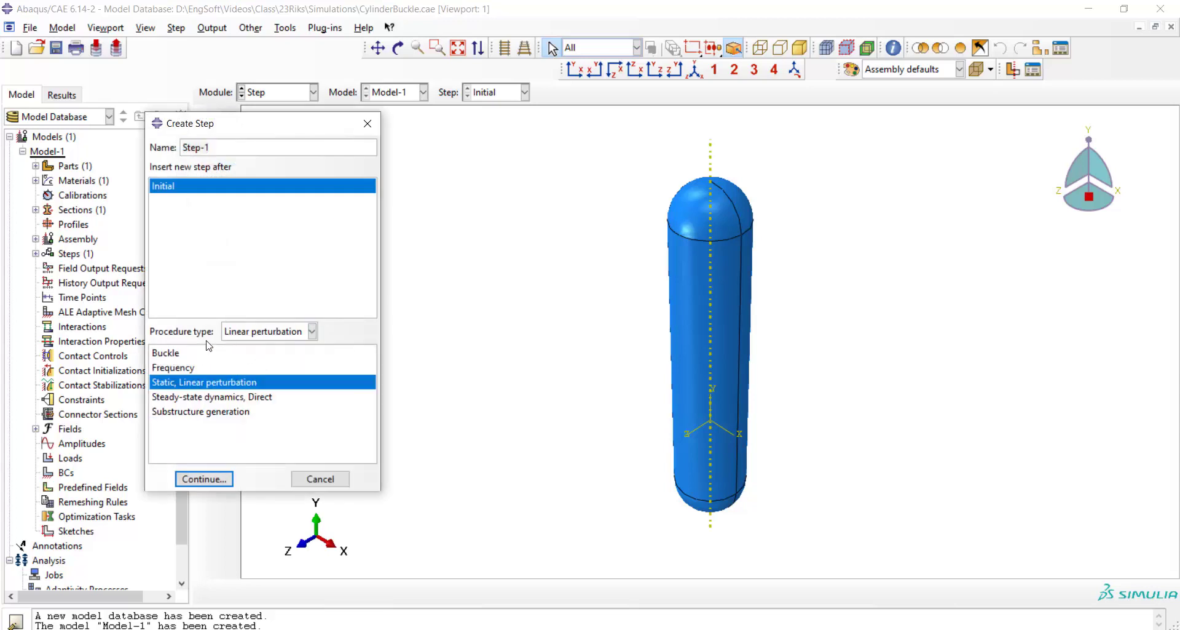
left_click(184, 352)
left_click(222, 478)
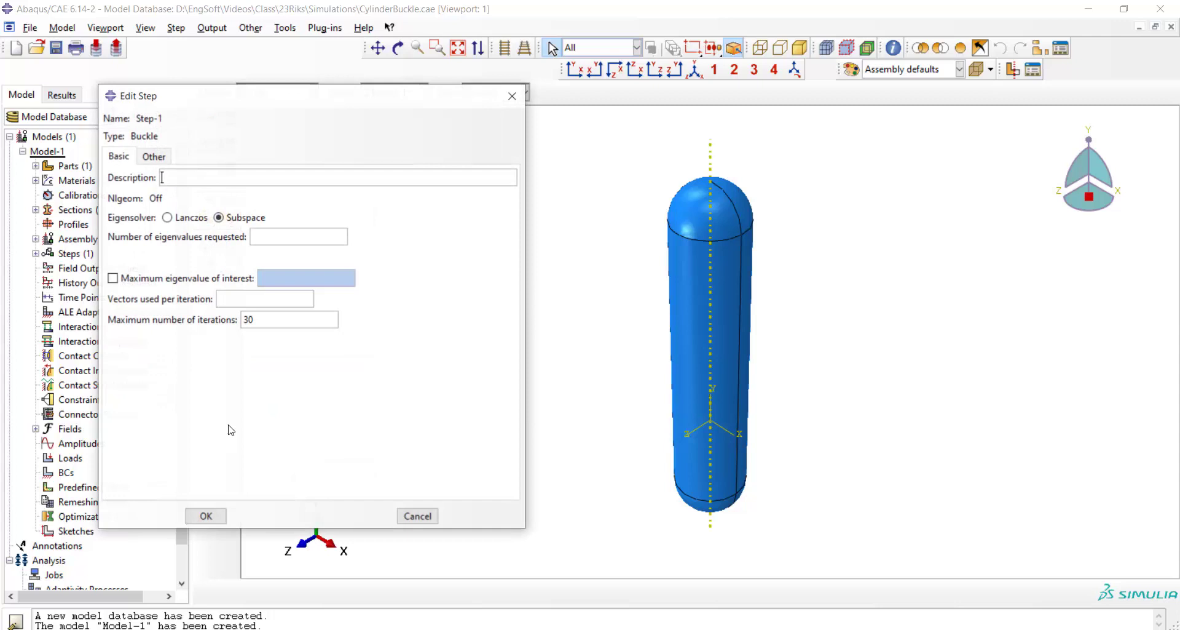
left_click(260, 236)
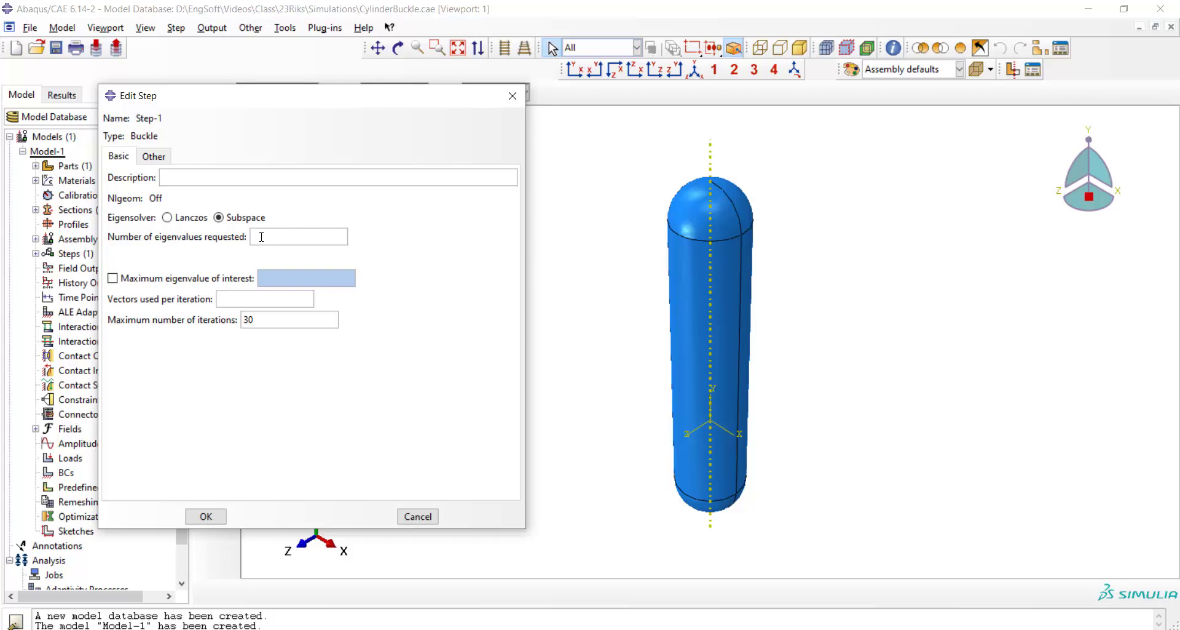
type("5")
left_click(209, 515)
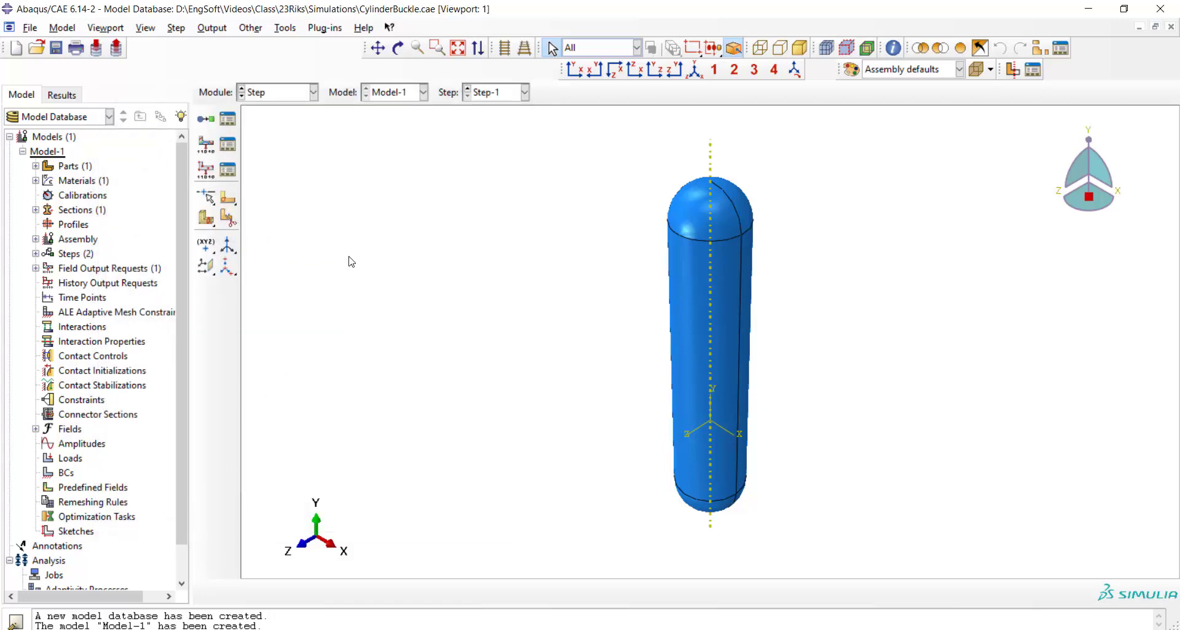
Apply Load-1, a uniform pressure of magnitude 1 on the brown side of all cylinder surfaces.
left_click(290, 97)
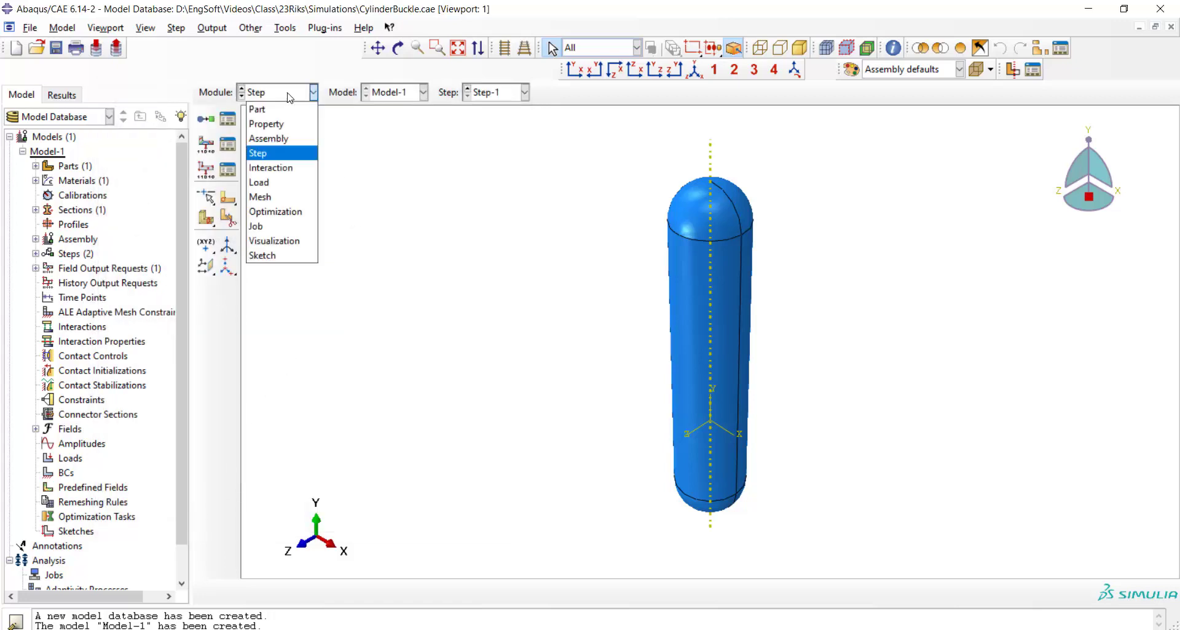
left_click(289, 185)
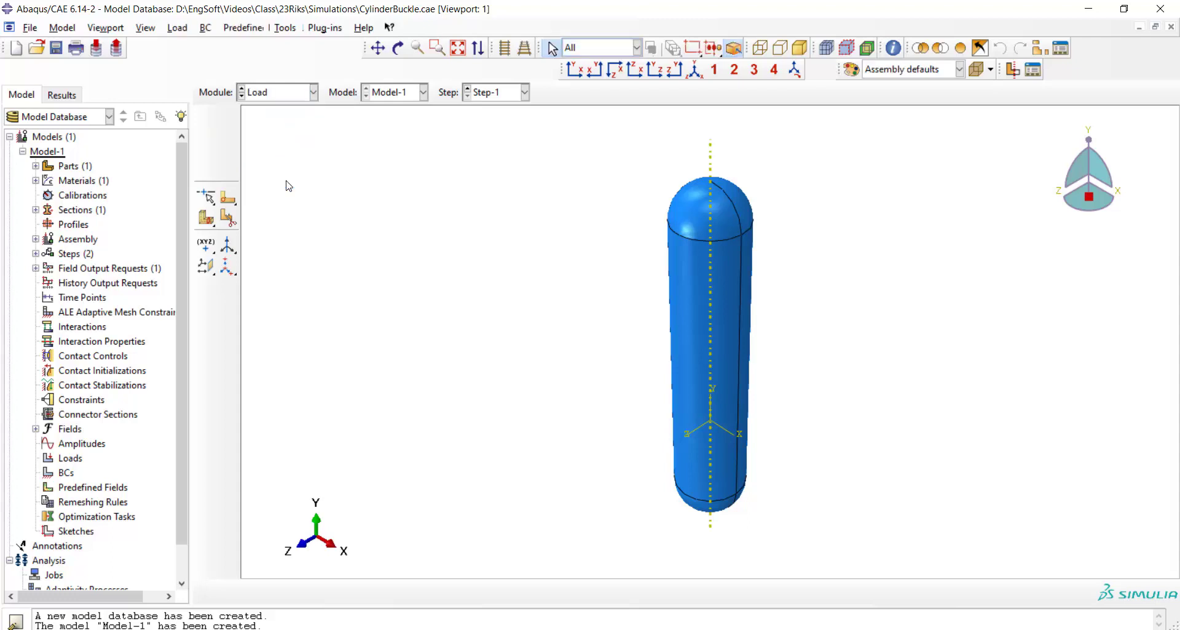
scroll(369, 248, "up", 1)
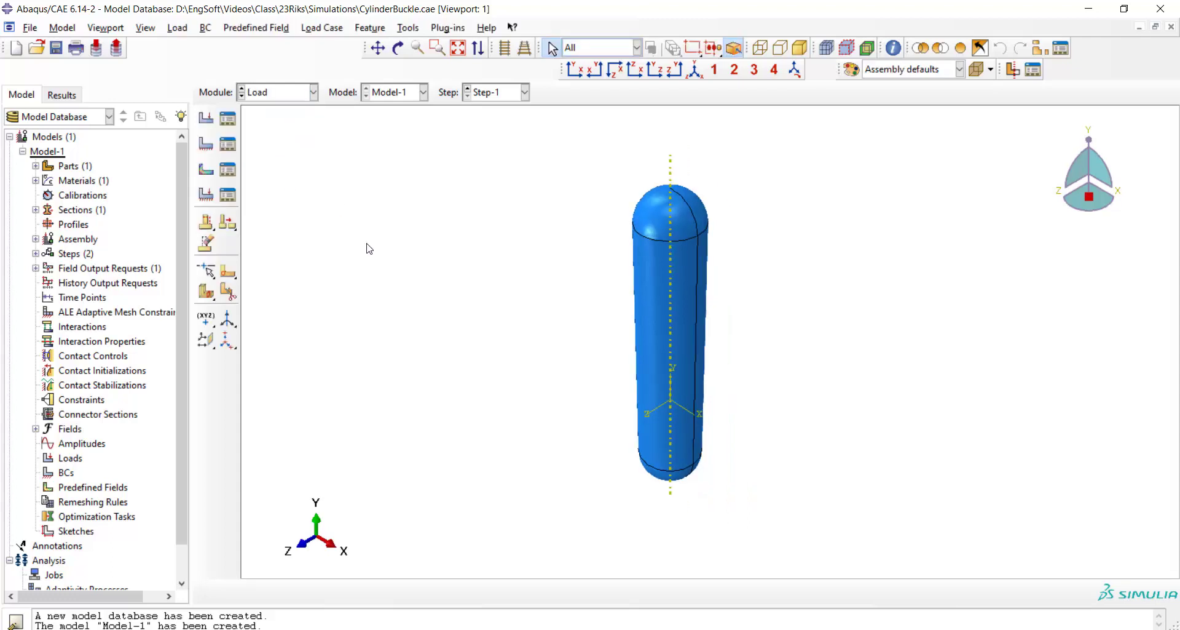
left_click(206, 117)
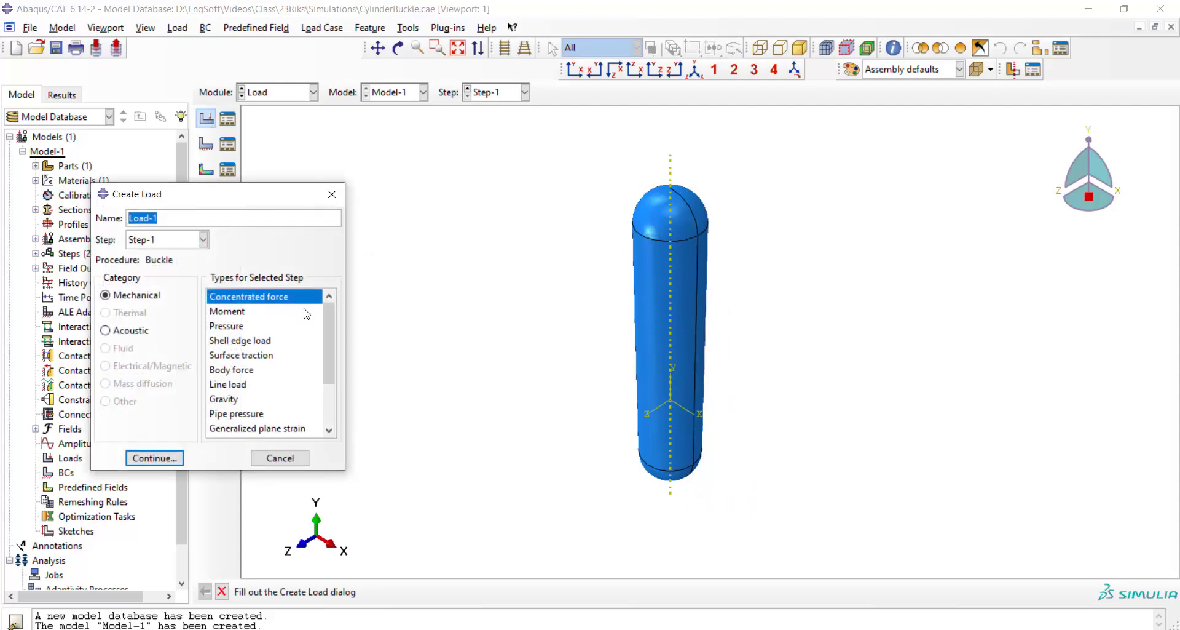
left_click(241, 326)
left_click(154, 458)
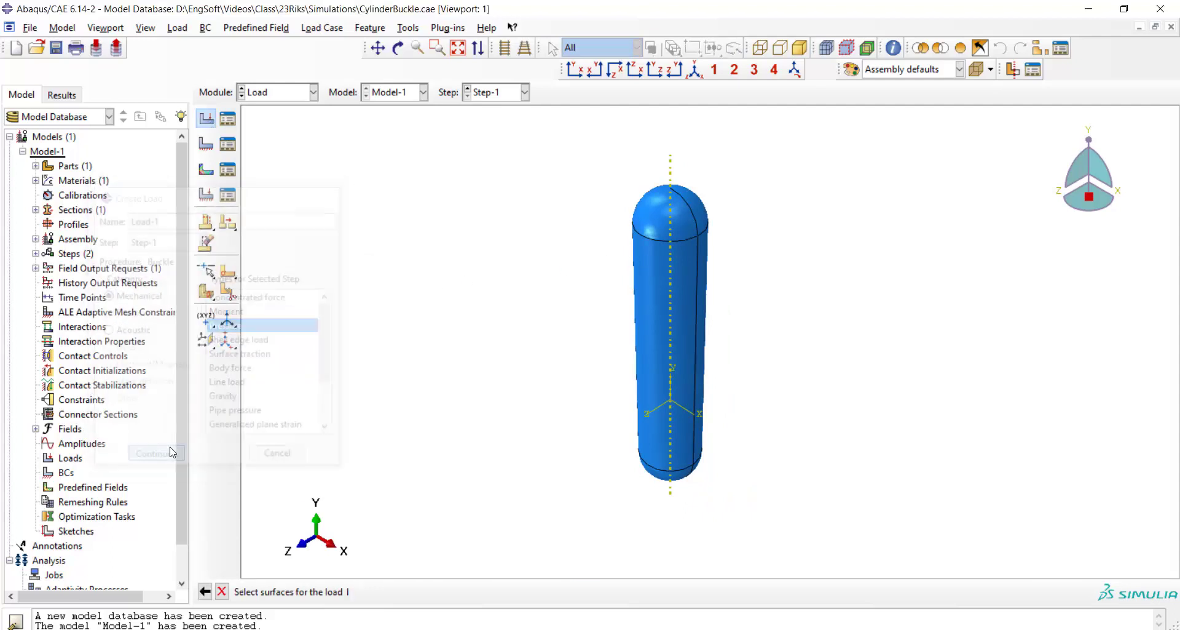
left_click_drag(750, 160, 580, 472)
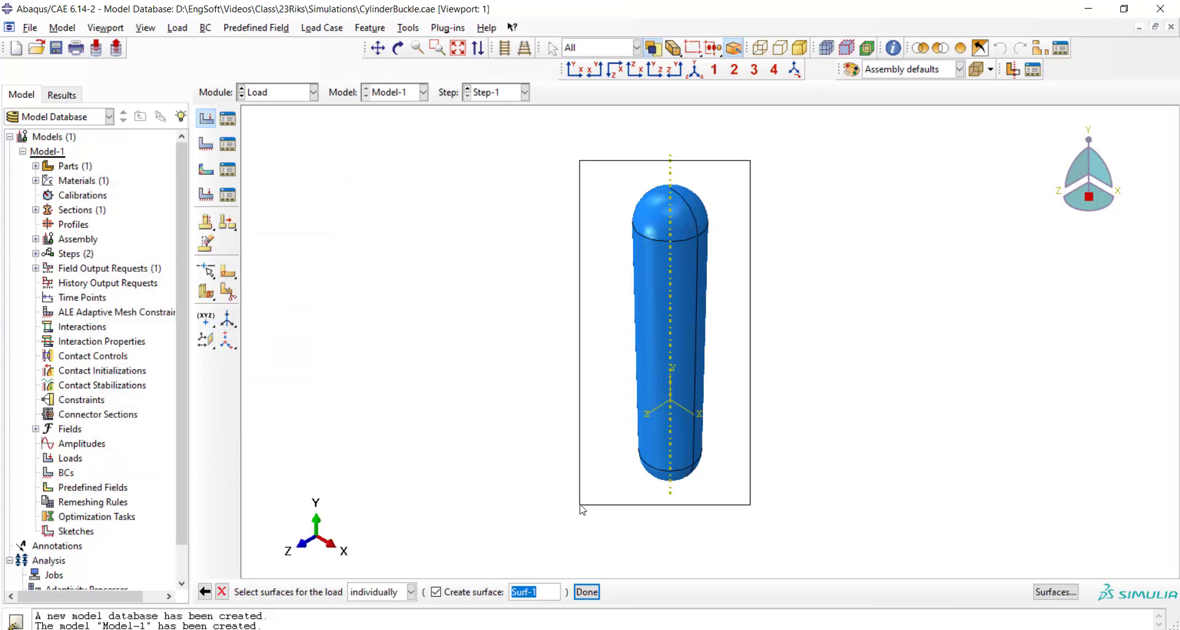
left_click(587, 592)
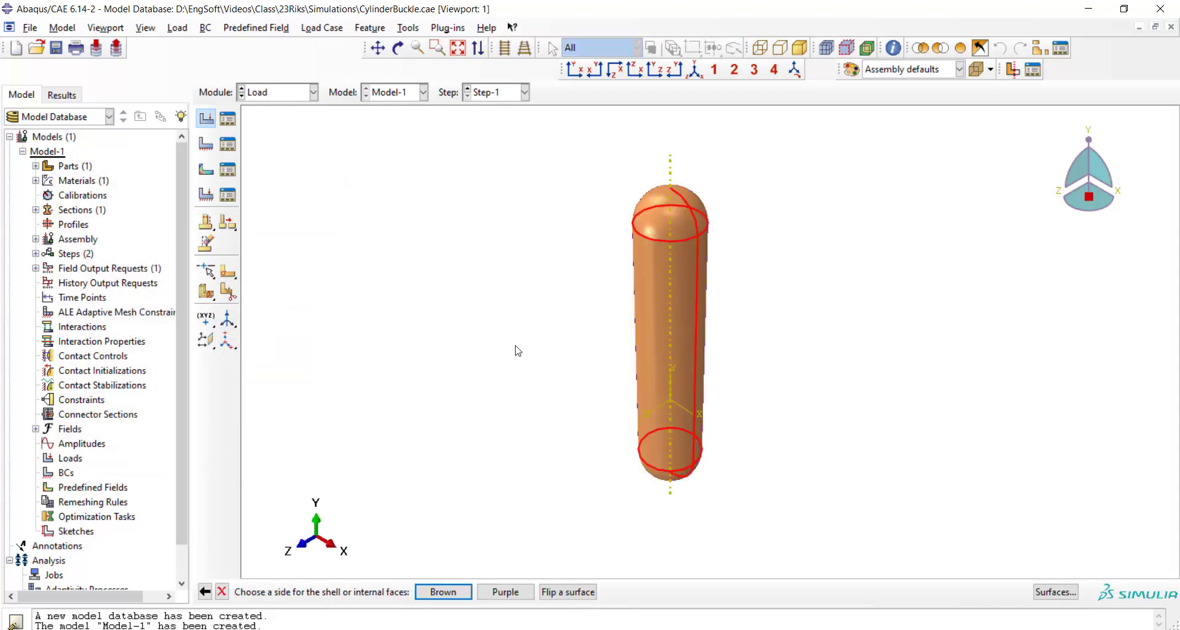
left_click(443, 591)
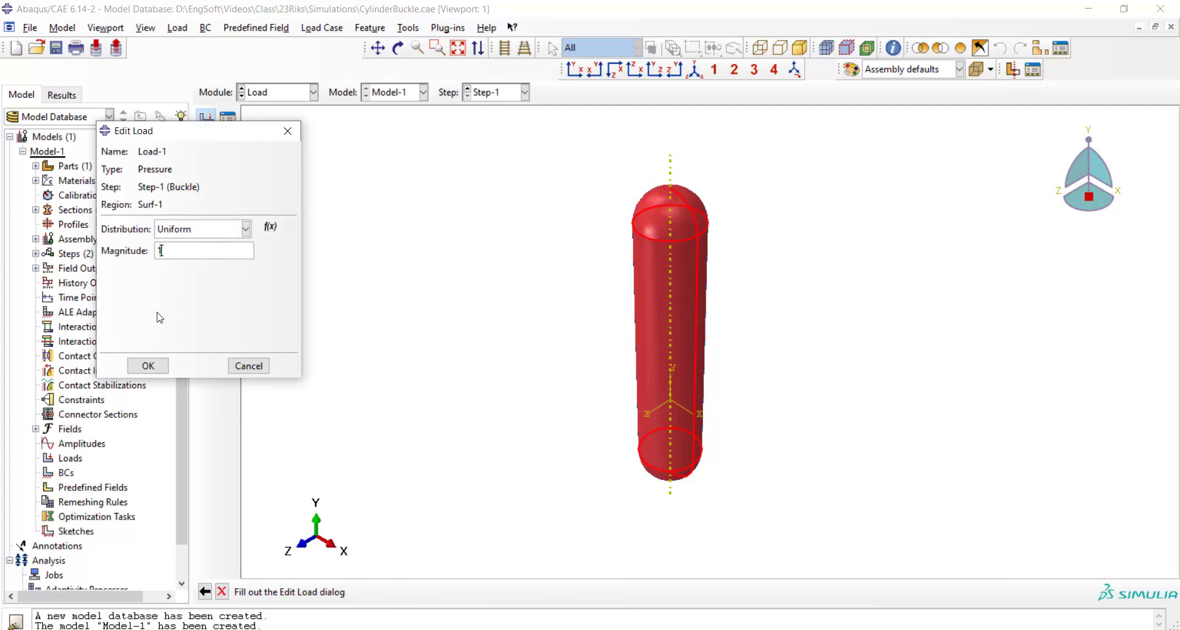
left_click(149, 365)
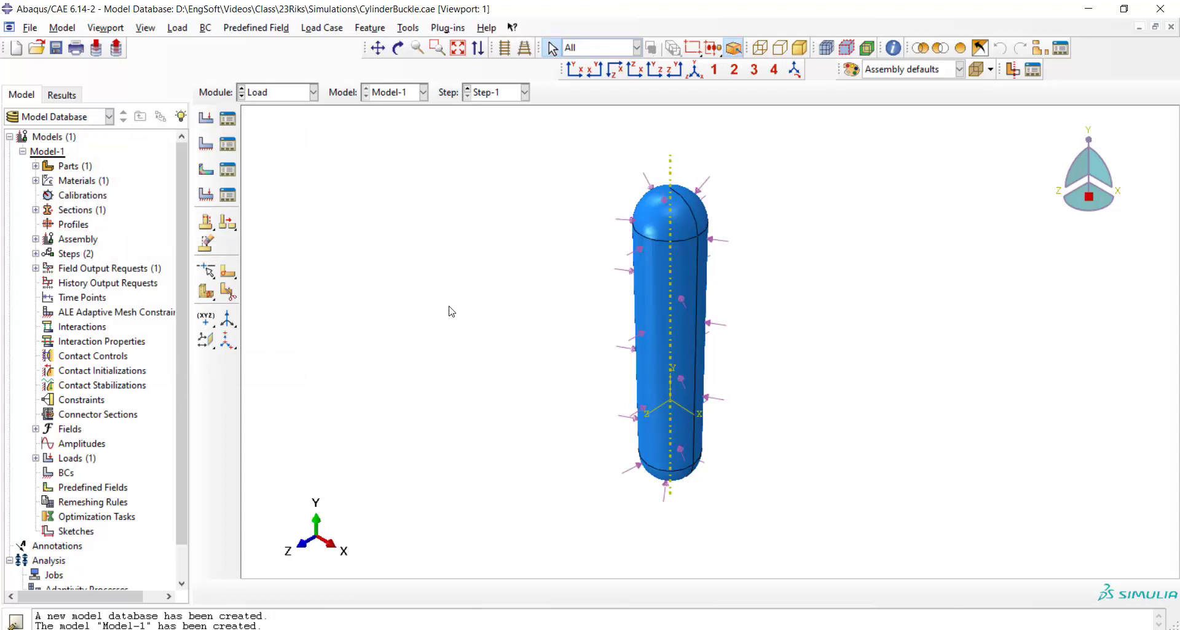
Create boundary condition FixPoint pinning the point on the cylinder's lower seam.
left_click(205, 145)
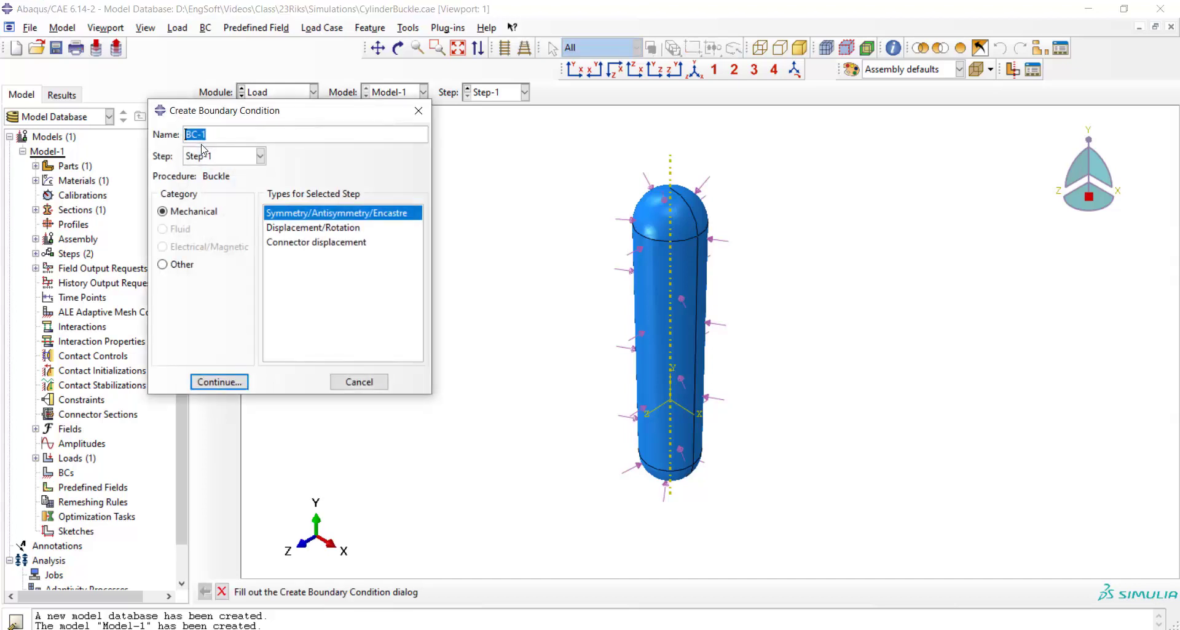
type("FixPoint")
left_click(221, 382)
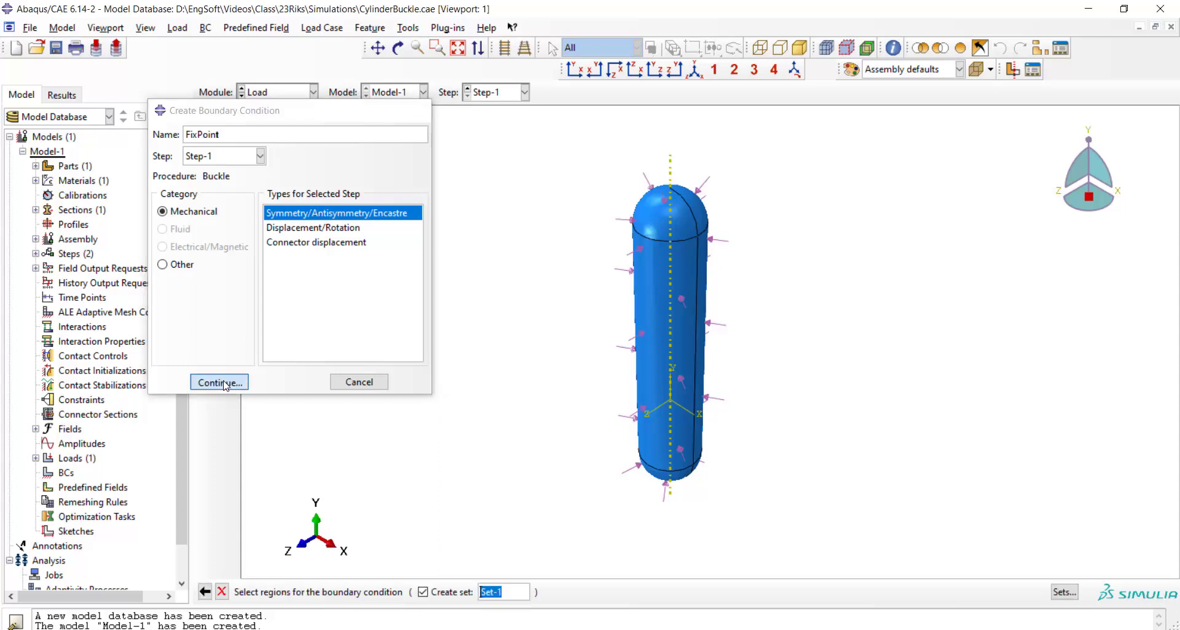
left_click(695, 465)
left_click(557, 592)
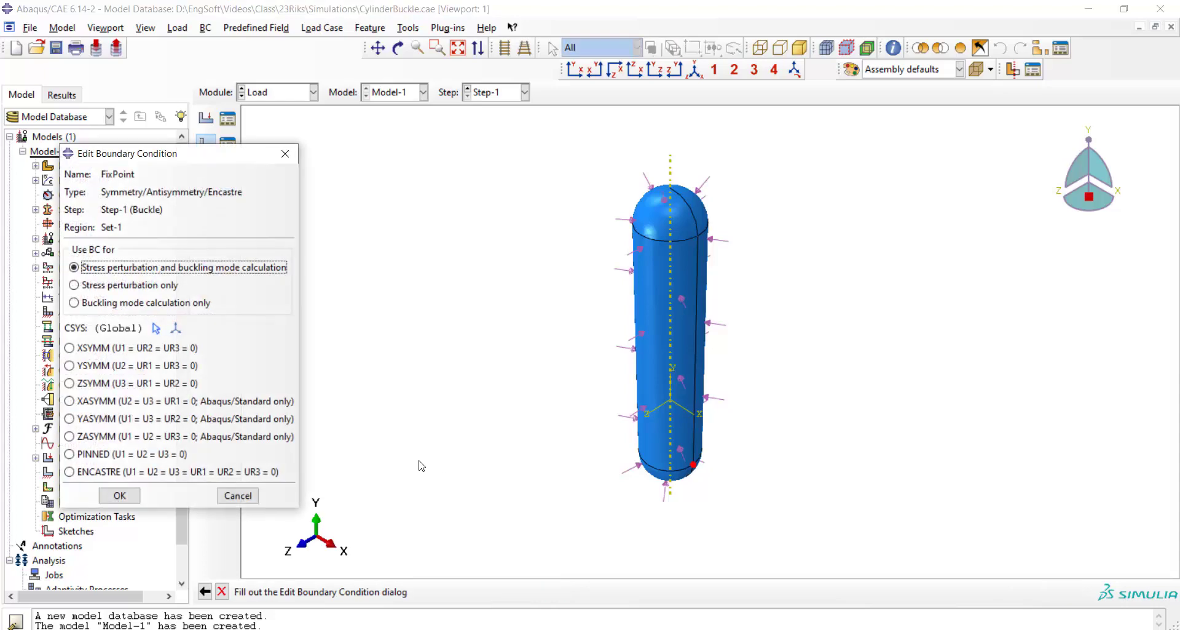
left_click(92, 455)
left_click(120, 496)
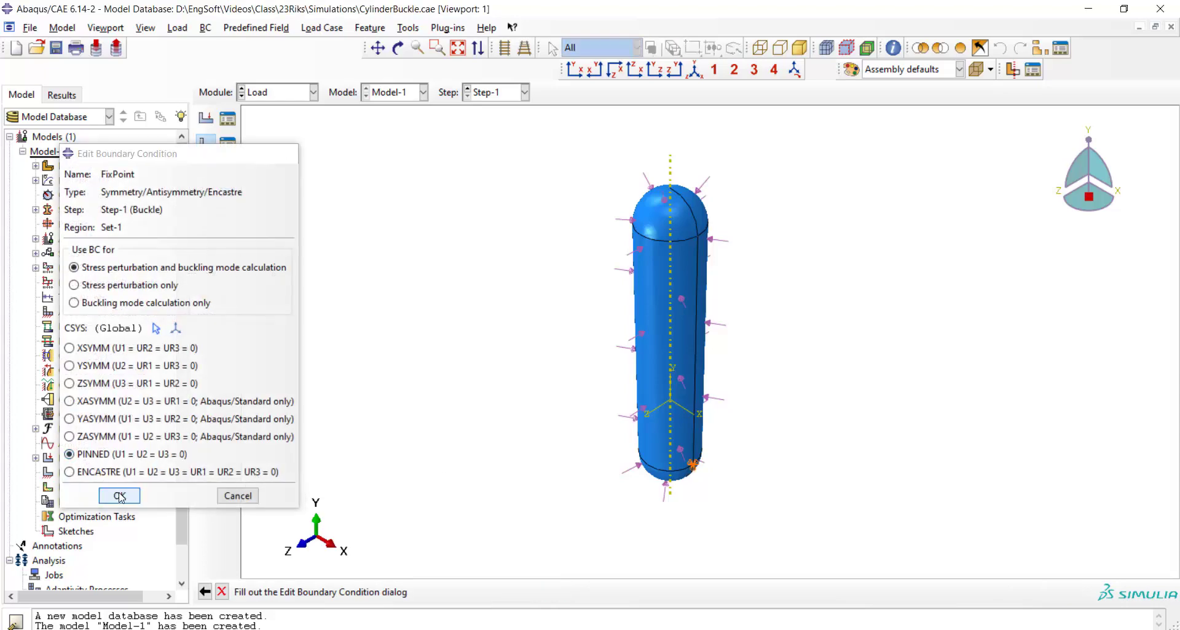
left_click(206, 143)
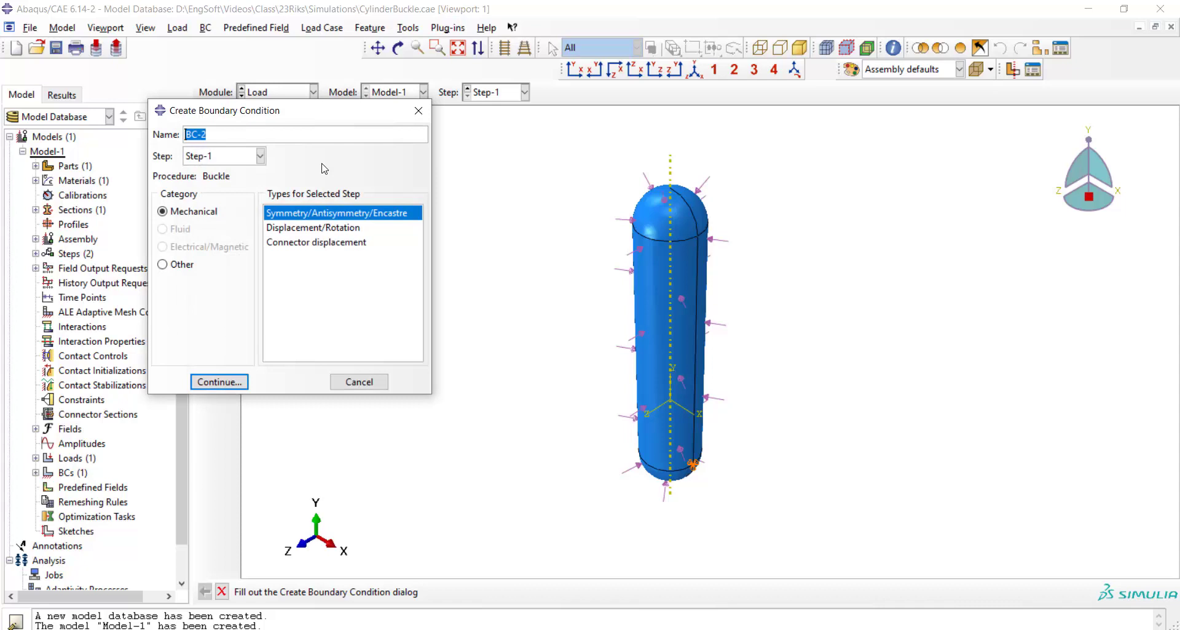
Create Displacement/Rotation boundary condition Rotation on the upper seam vertex.
type("Rotation")
left_click(292, 227)
left_click(220, 381)
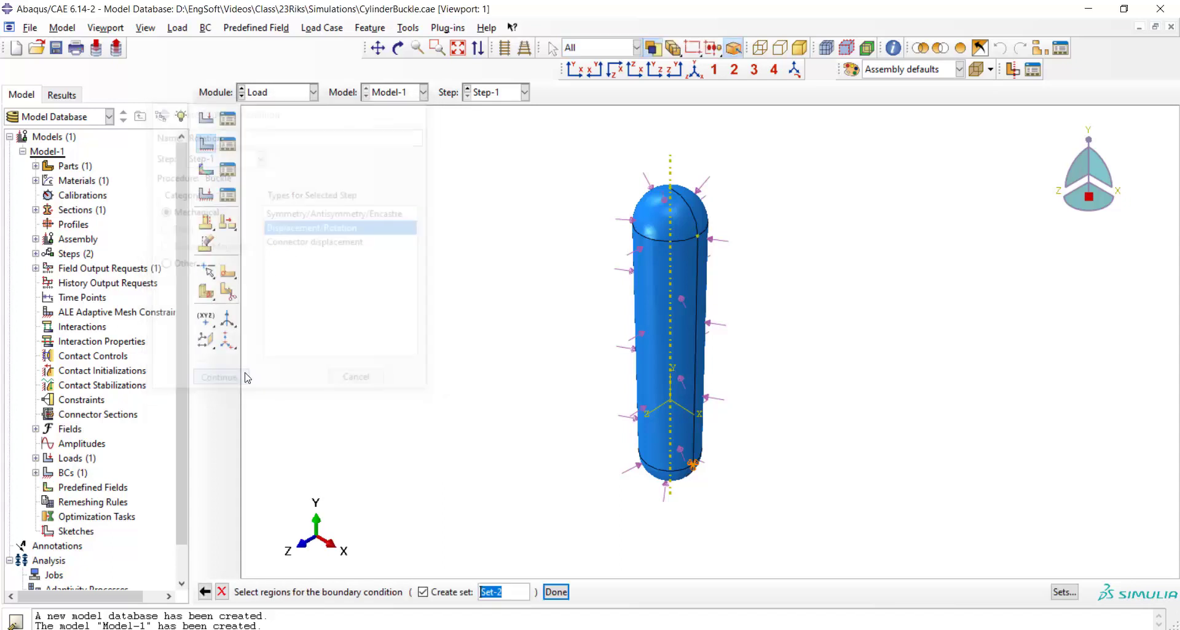
left_click(697, 236)
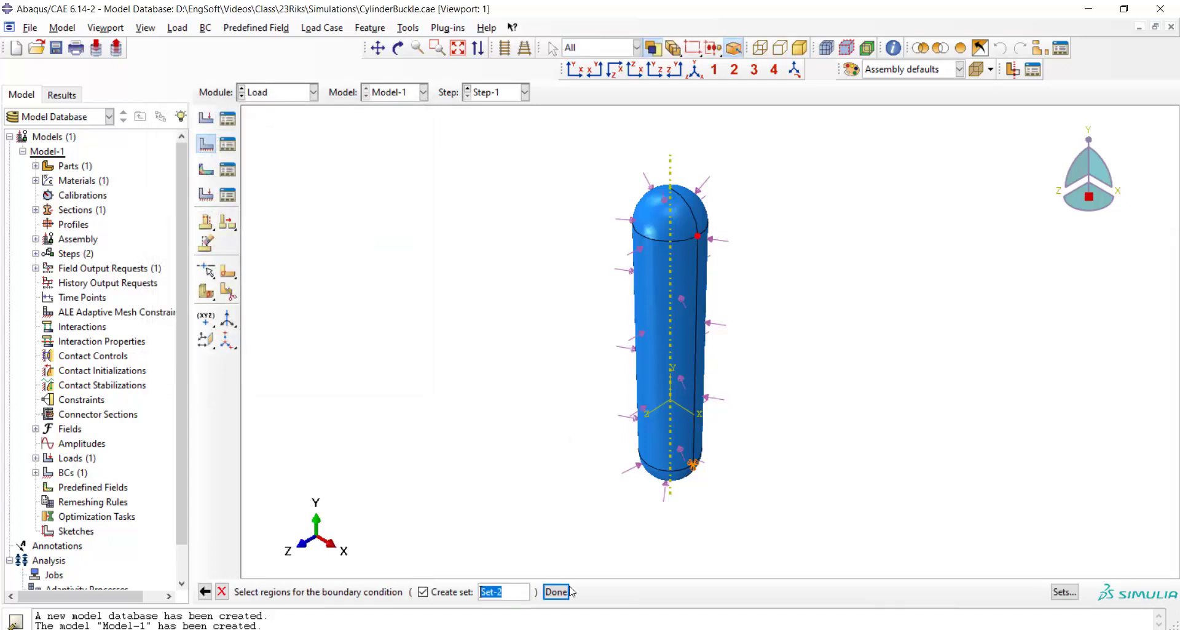
left_click(556, 592)
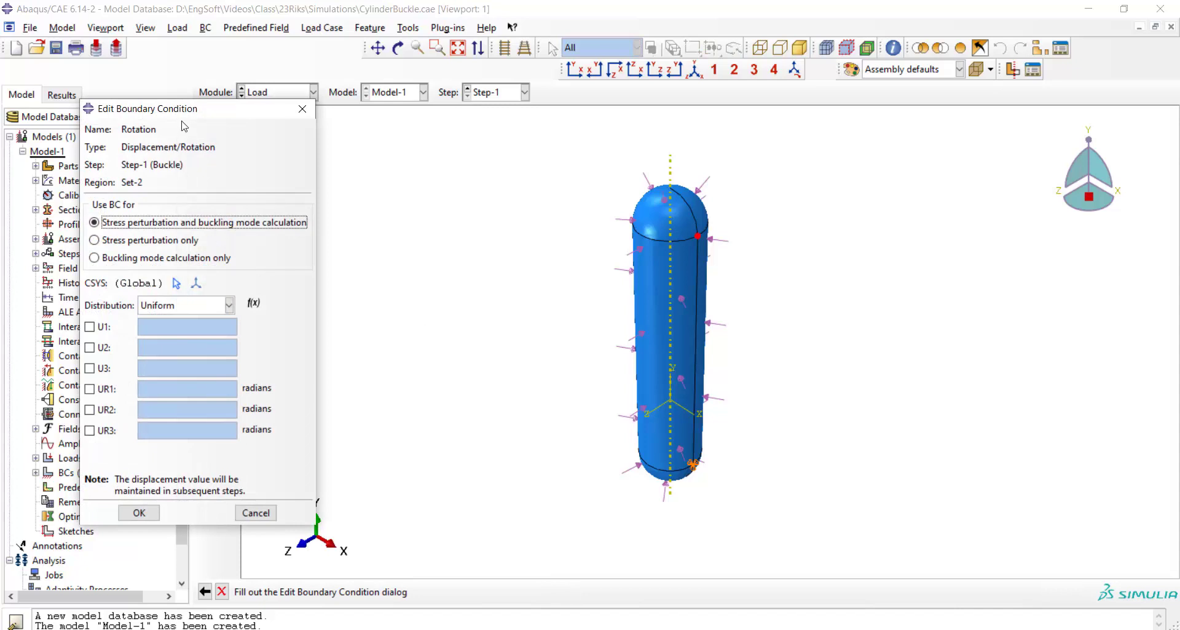
Fix U1 and U3 at 0 in the Rotation condition and confirm it.
left_click_drag(191, 115, 159, 115)
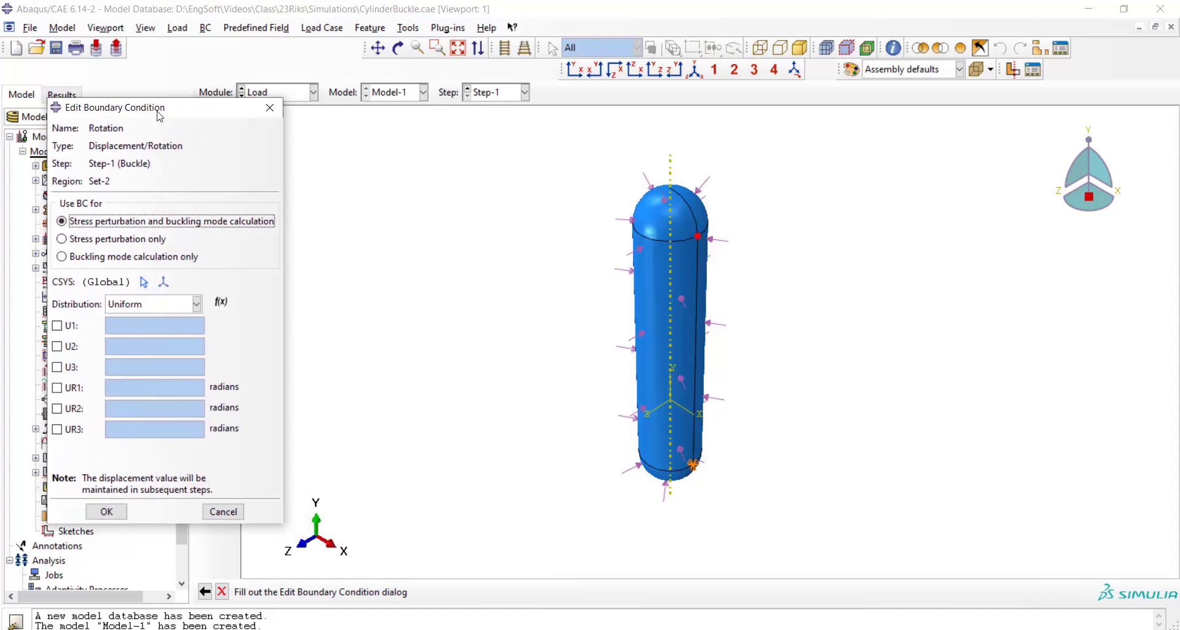
left_click(58, 368)
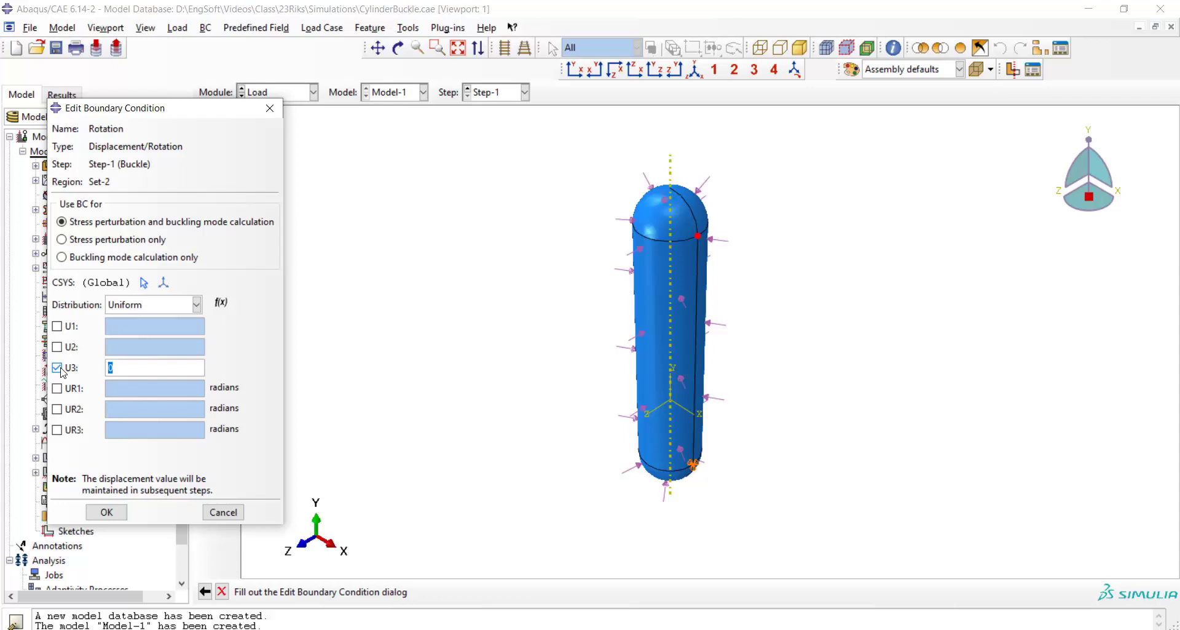
left_click(58, 327)
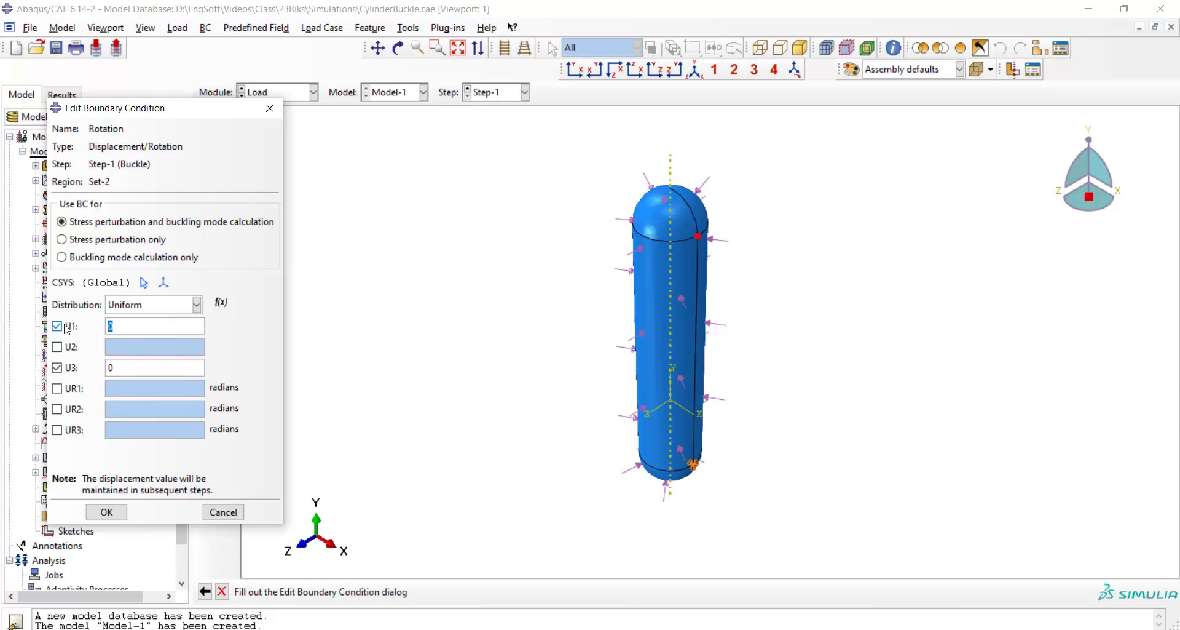
left_click(107, 512)
left_click(398, 47)
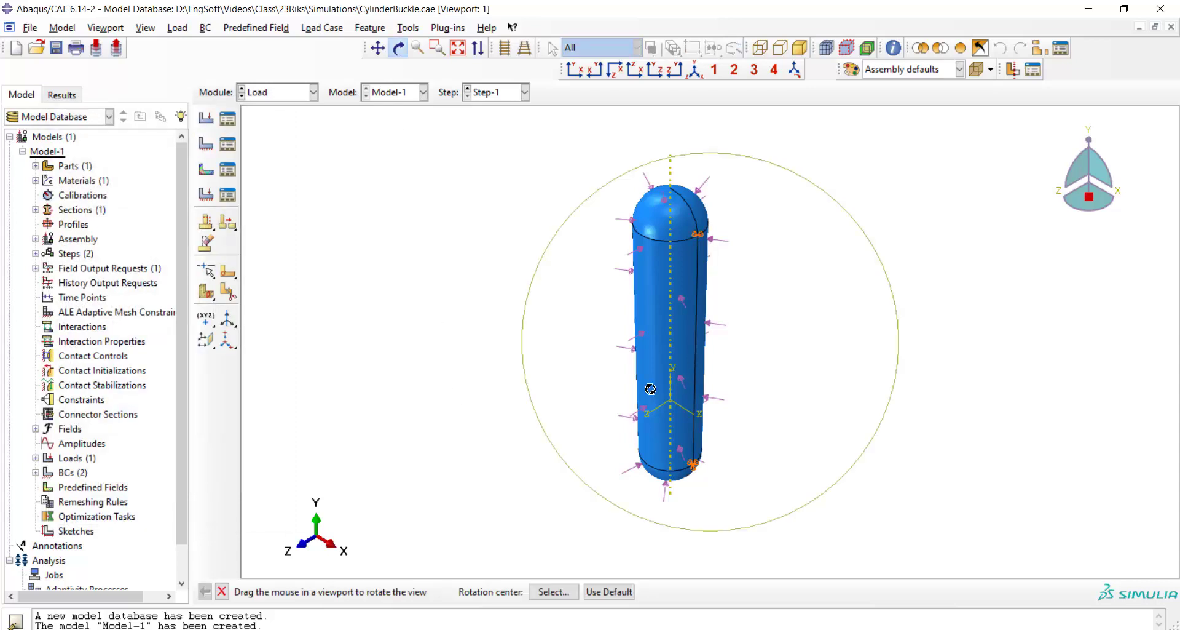
left_click_drag(650, 389, 707, 295)
key("Escape")
Add boundary condition Yrotation fixing U3 at 0 on the cylinder's bottom tip.
left_click(206, 143)
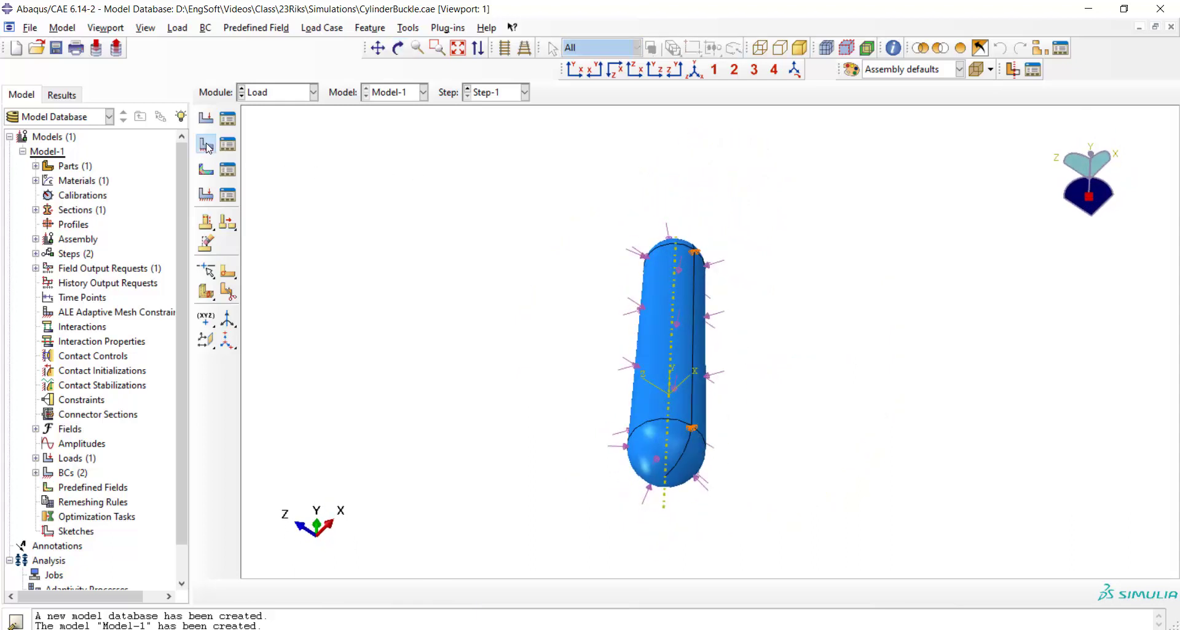
type("Yrotation")
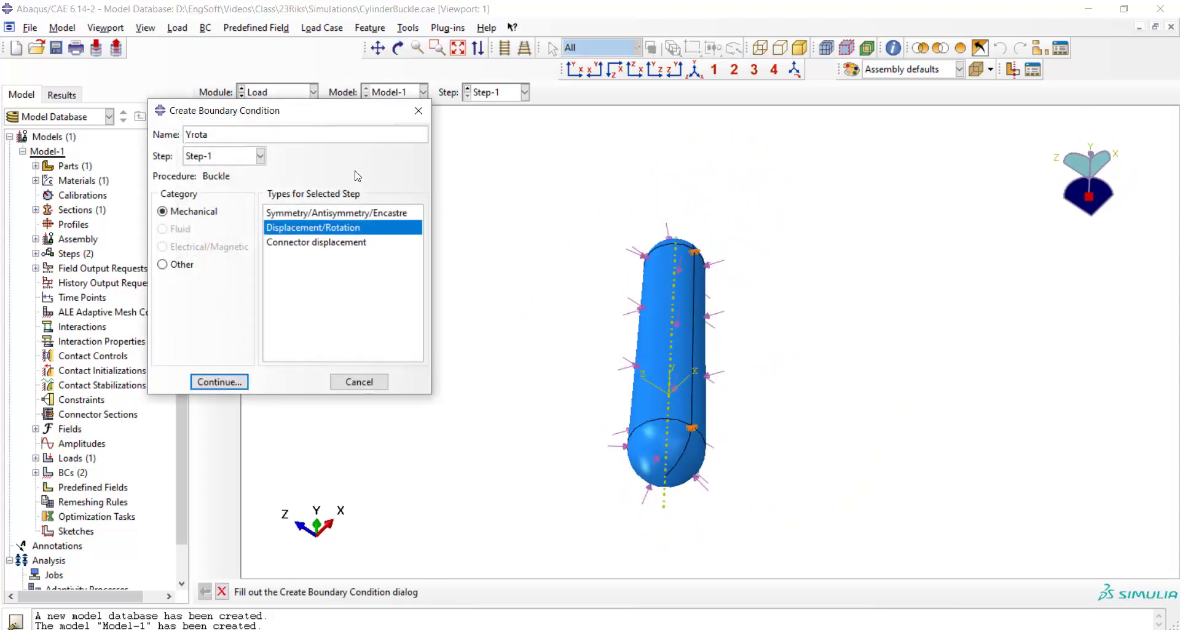
left_click(229, 380)
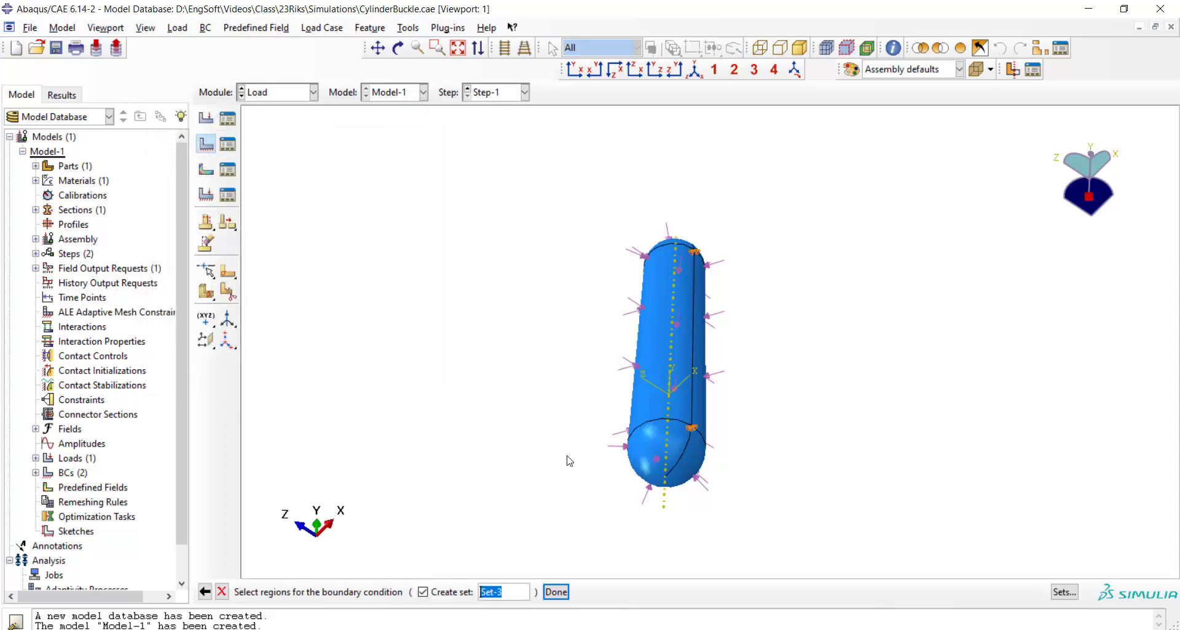
left_click(666, 478)
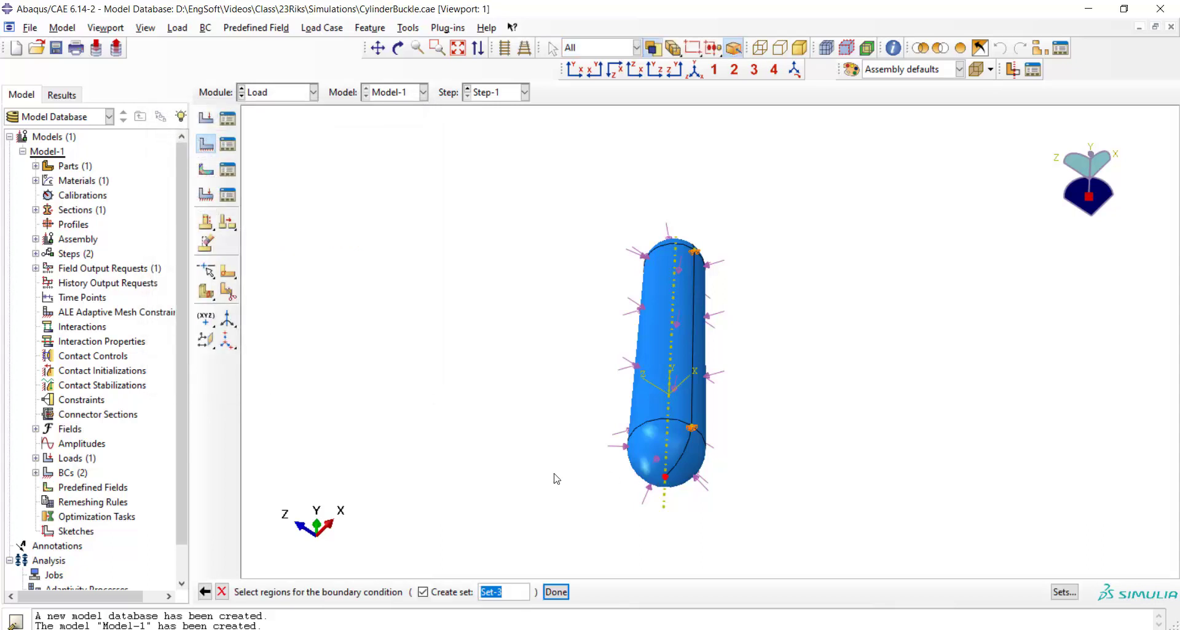
left_click(397, 48)
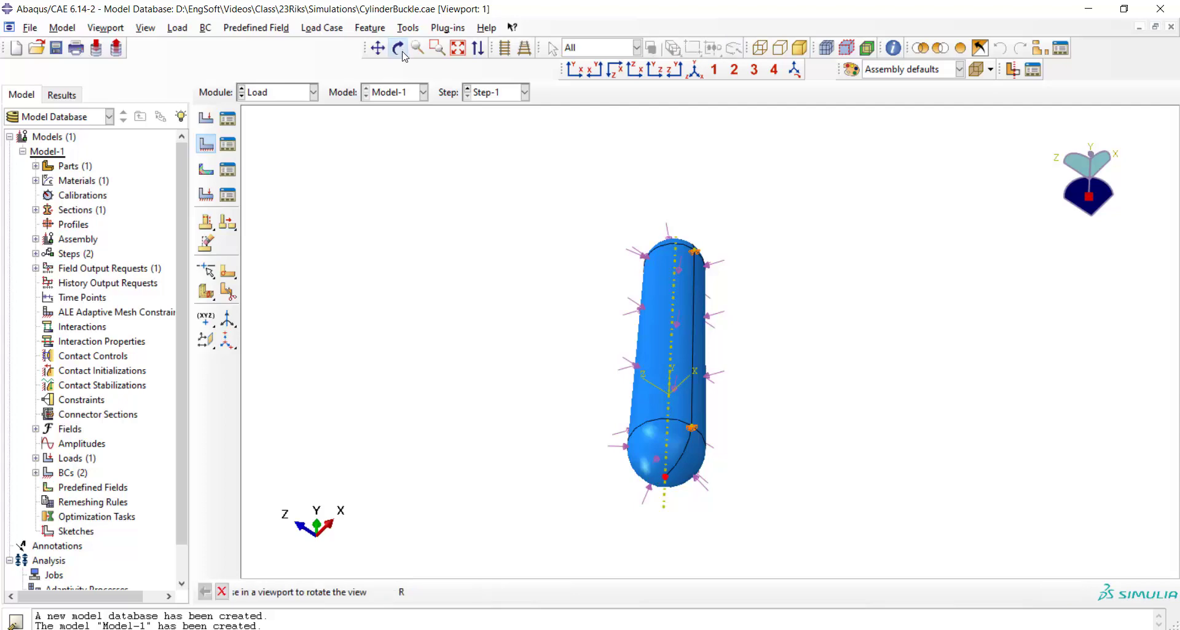
left_click_drag(646, 281, 664, 344)
middle_click(453, 350)
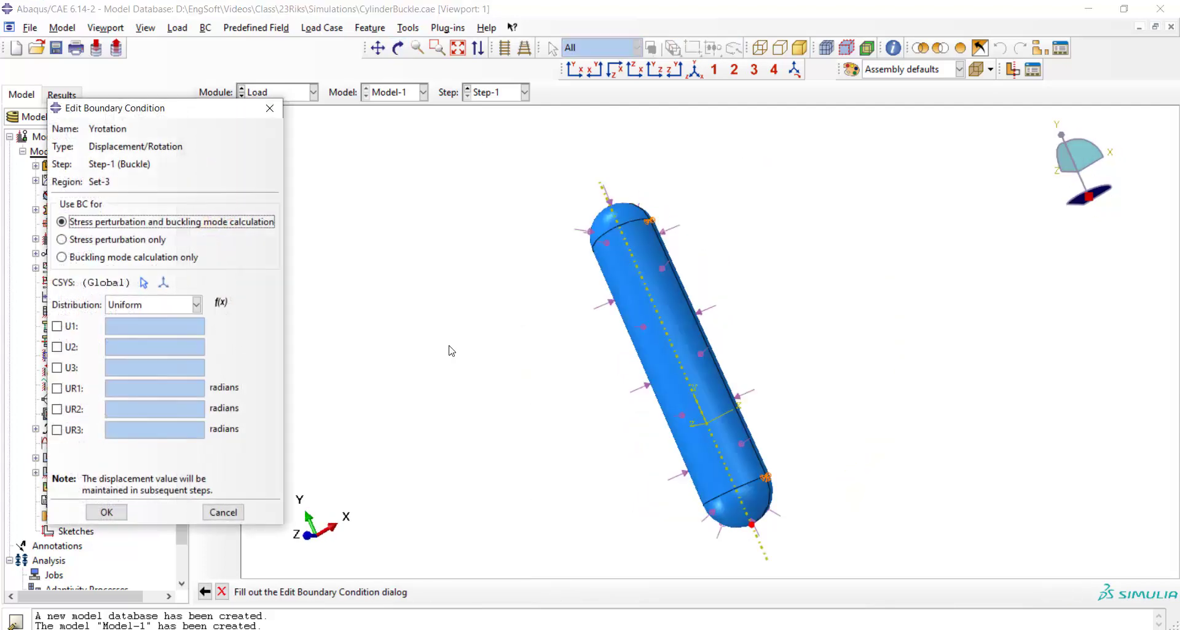
left_click(69, 369)
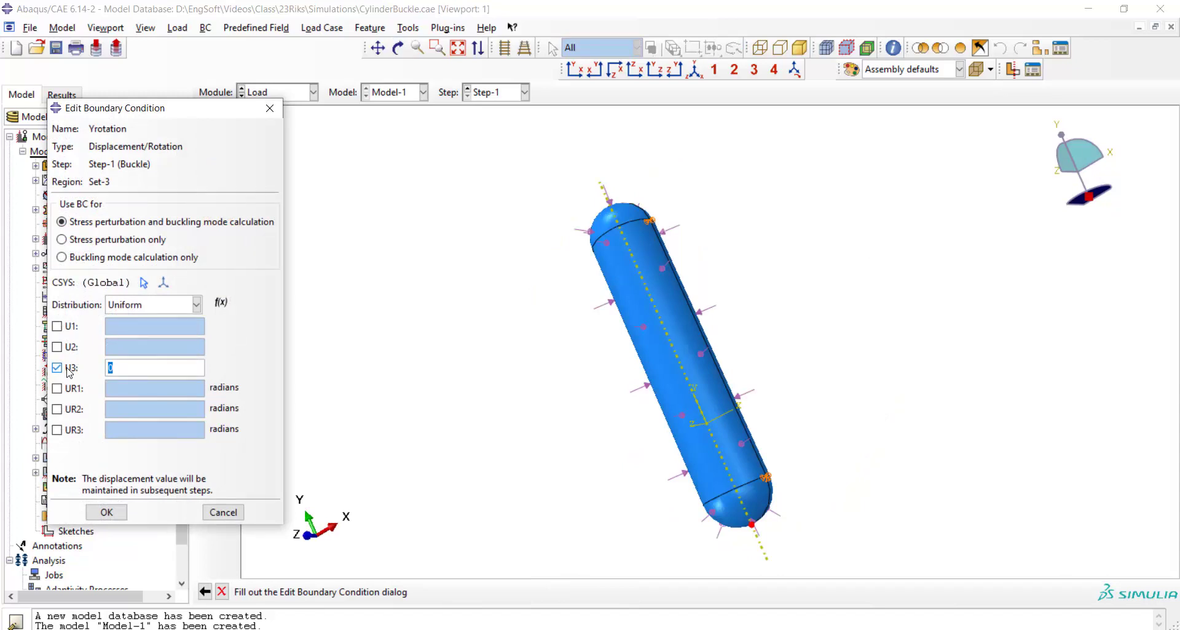
left_click(106, 511)
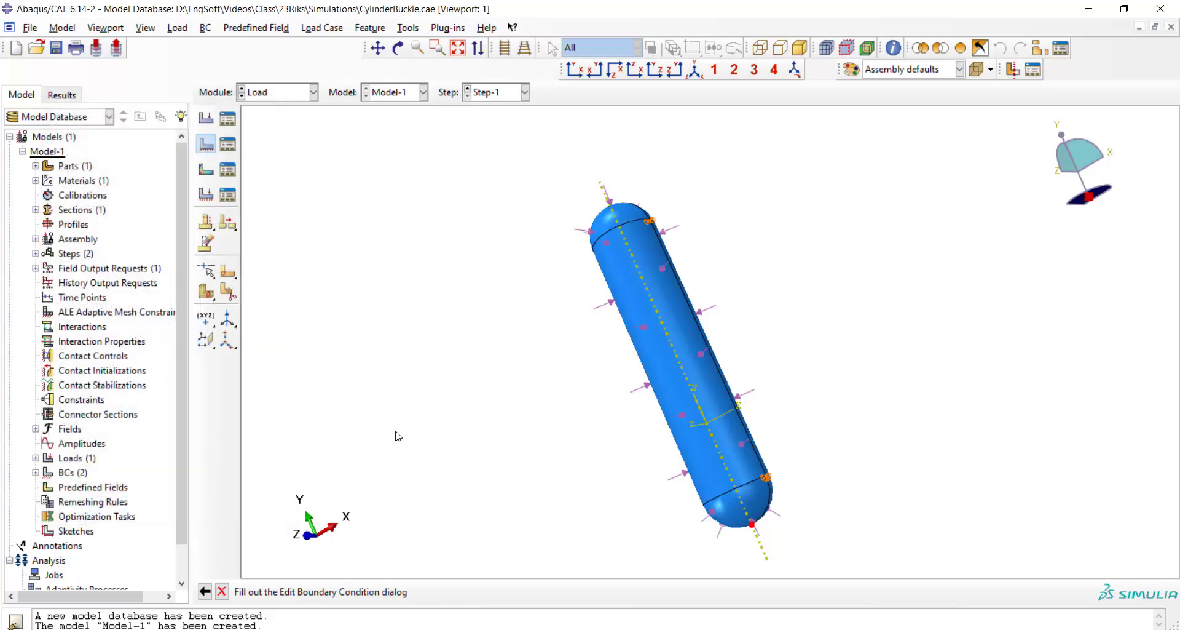
In the Mesh module, give all cylinder faces free, quad-only mesh controls.
left_click(282, 96)
left_click(283, 195)
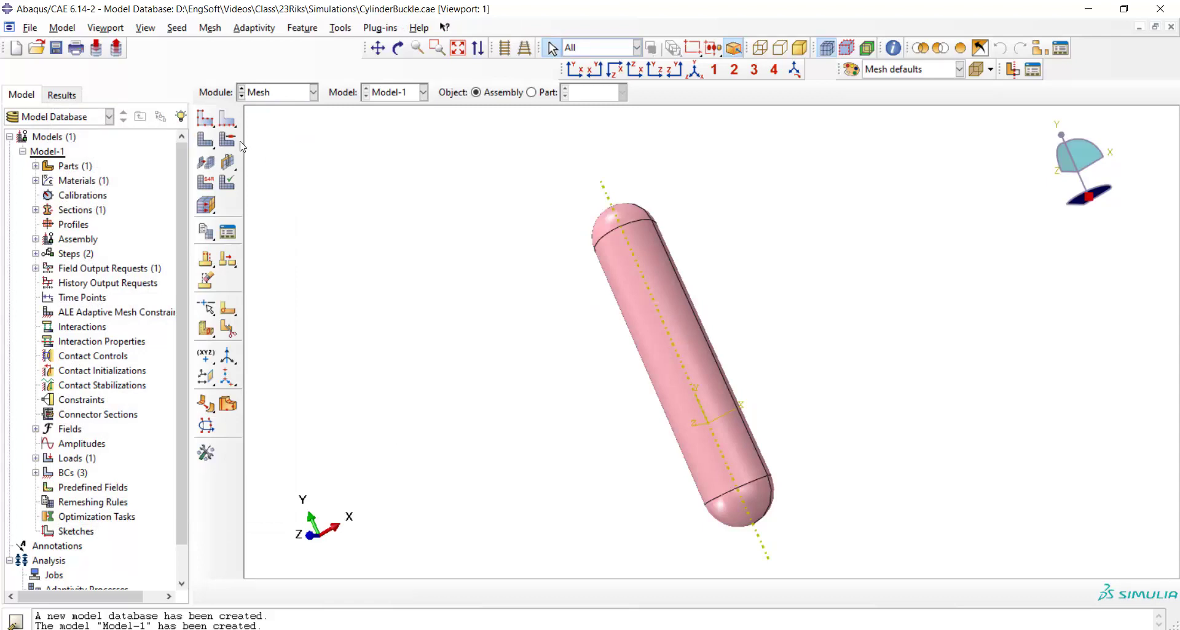
left_click(227, 139)
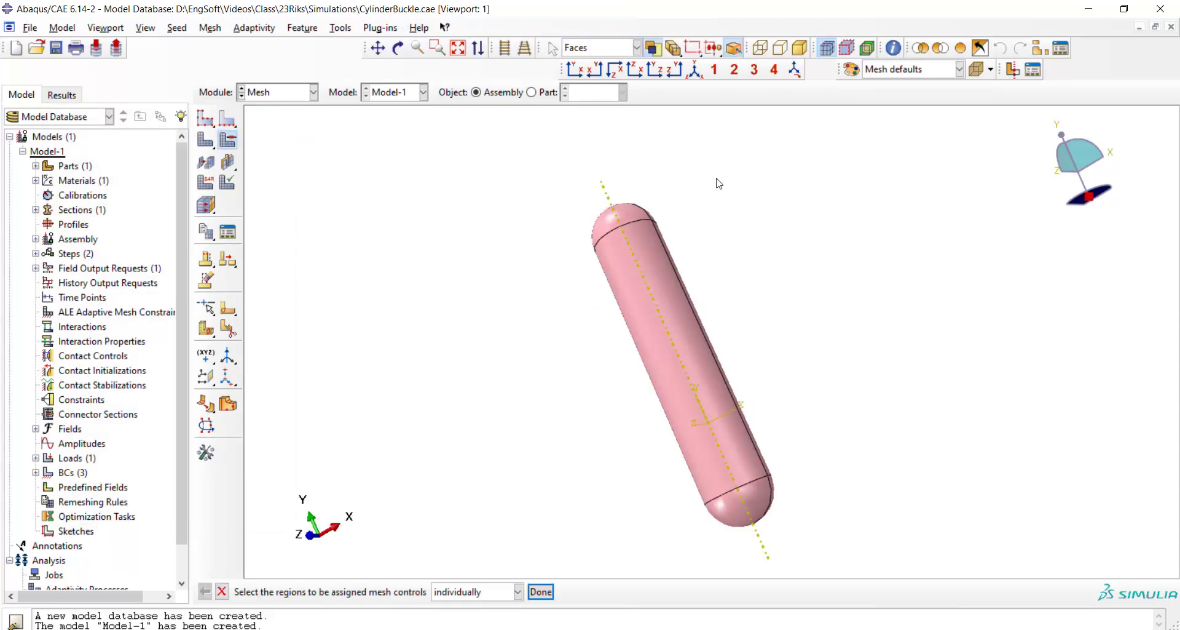
left_click_drag(716, 179, 602, 530)
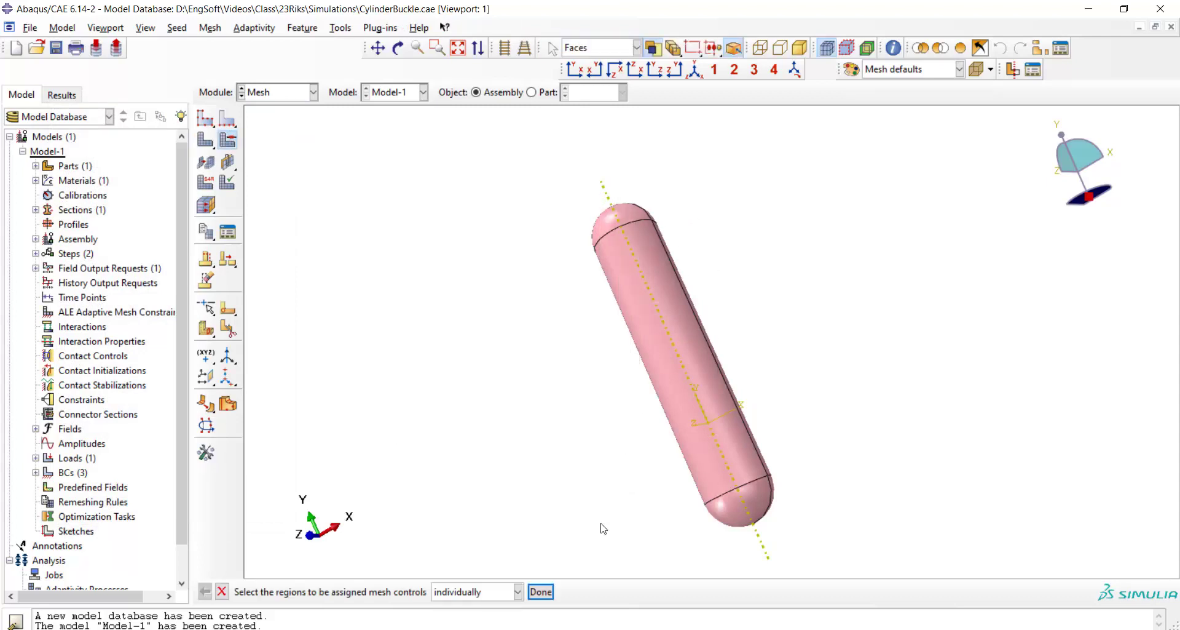
left_click(541, 591)
left_click(125, 214)
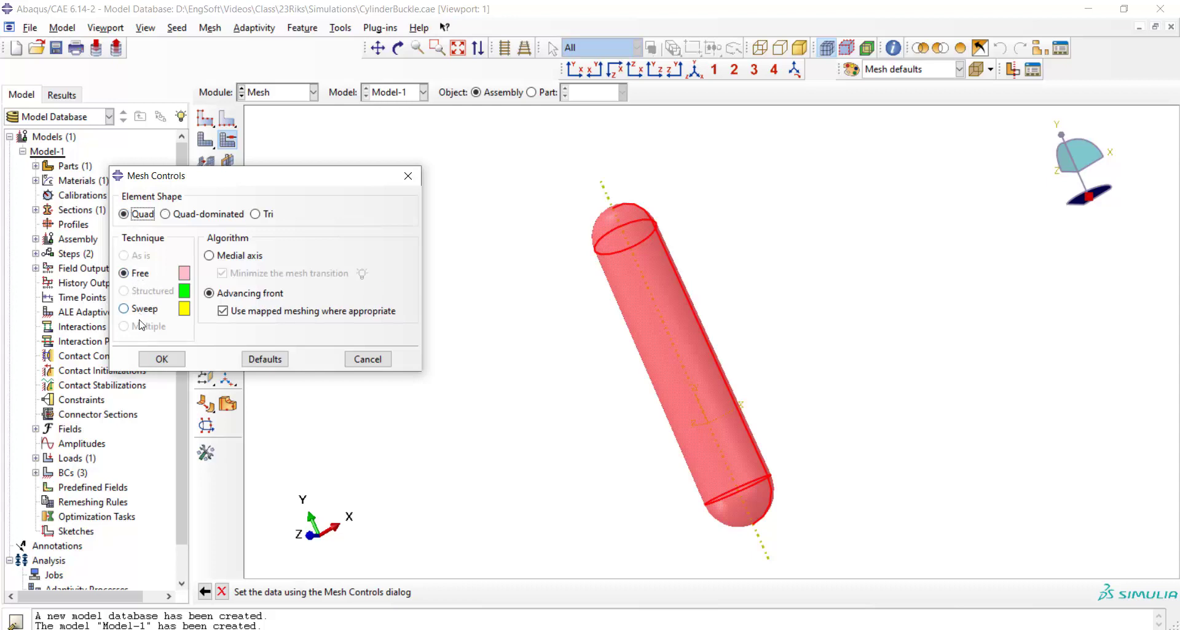
left_click(124, 308)
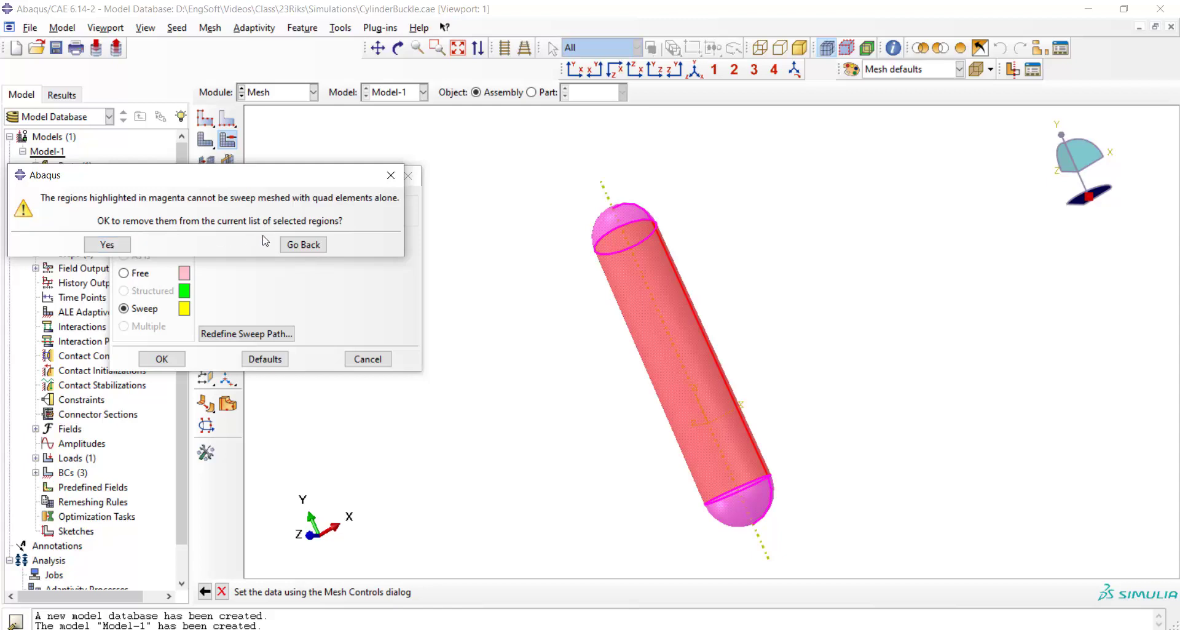
left_click(303, 245)
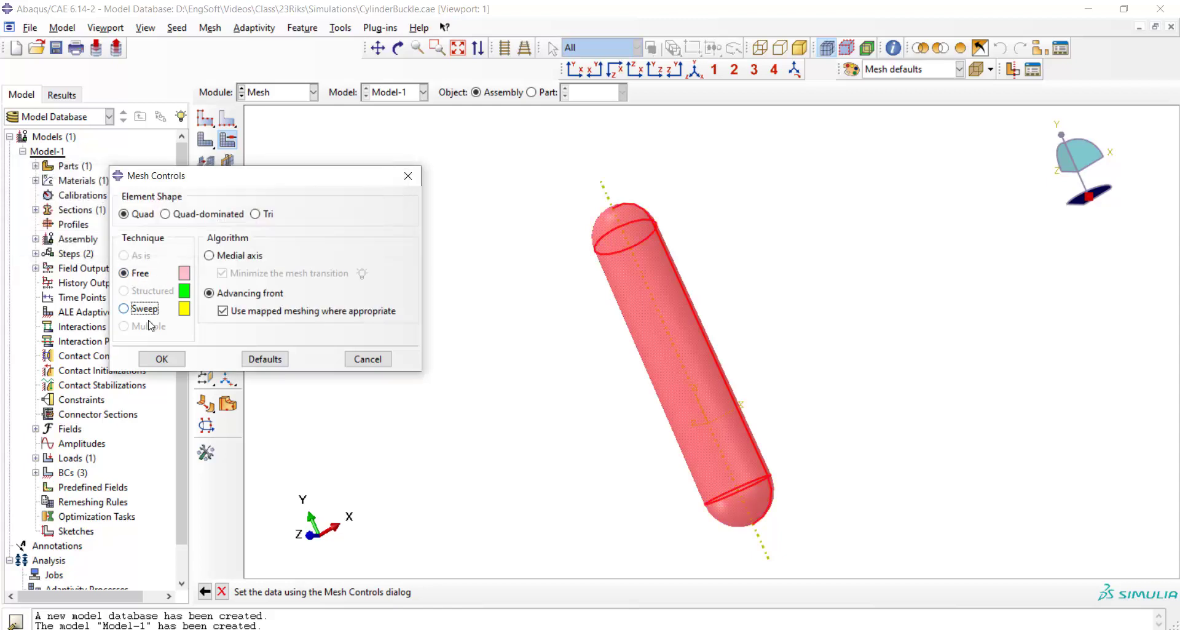
left_click(160, 360)
left_click(551, 588)
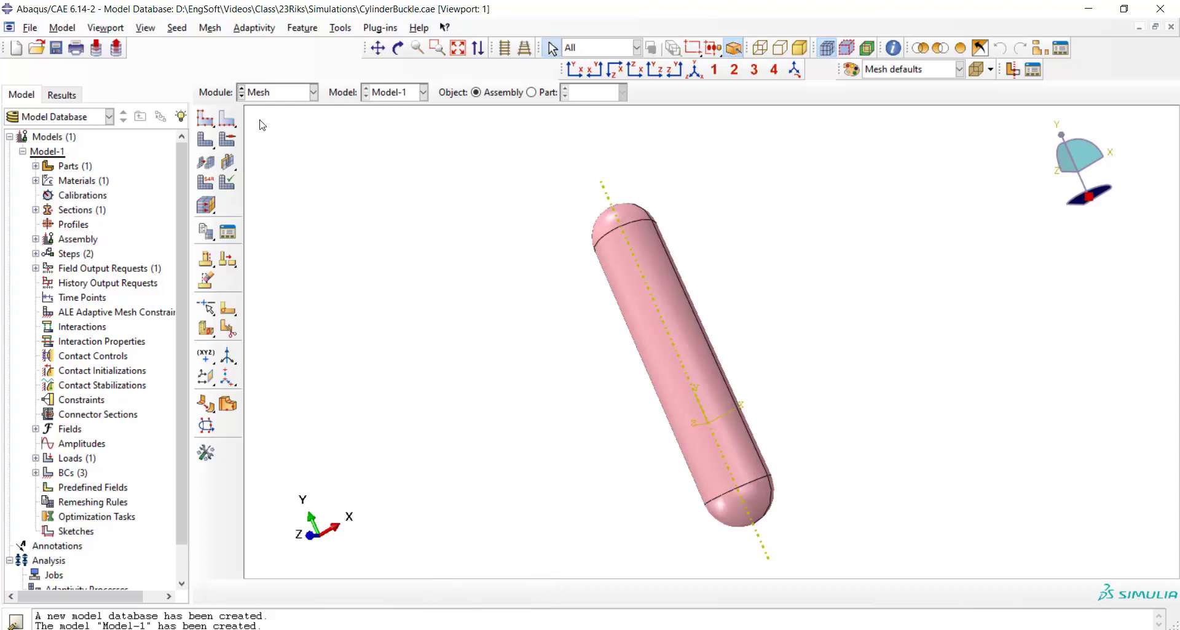
left_click(207, 121)
Seed the cylinder with a 0.02 approximate global size.
left_click(191, 279)
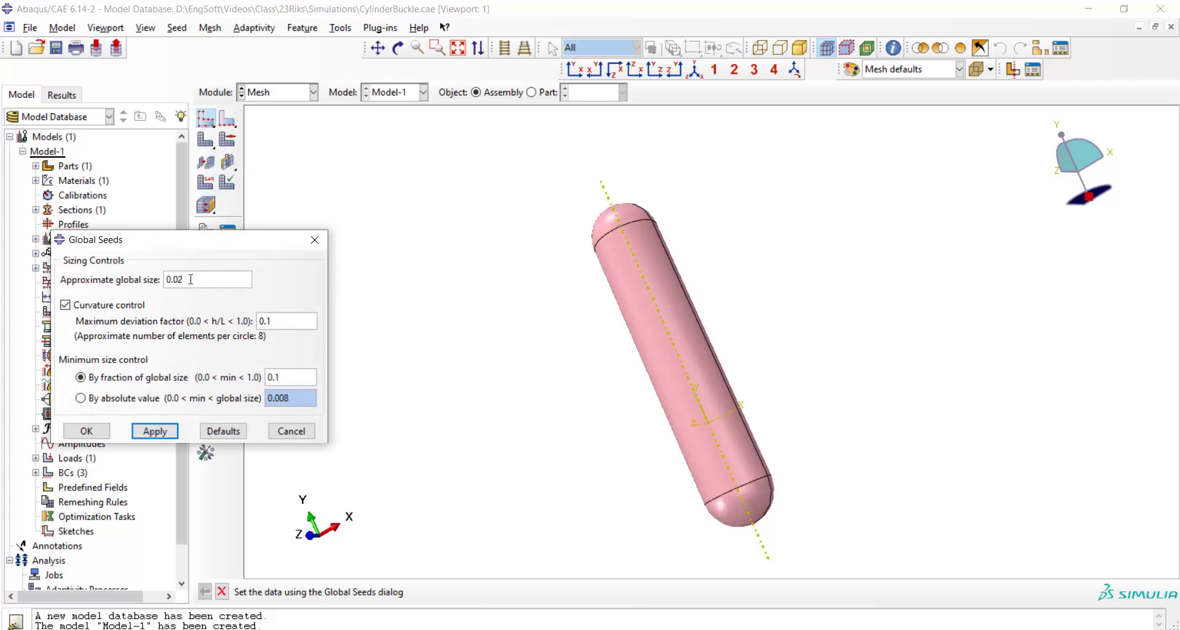
left_click(155, 430)
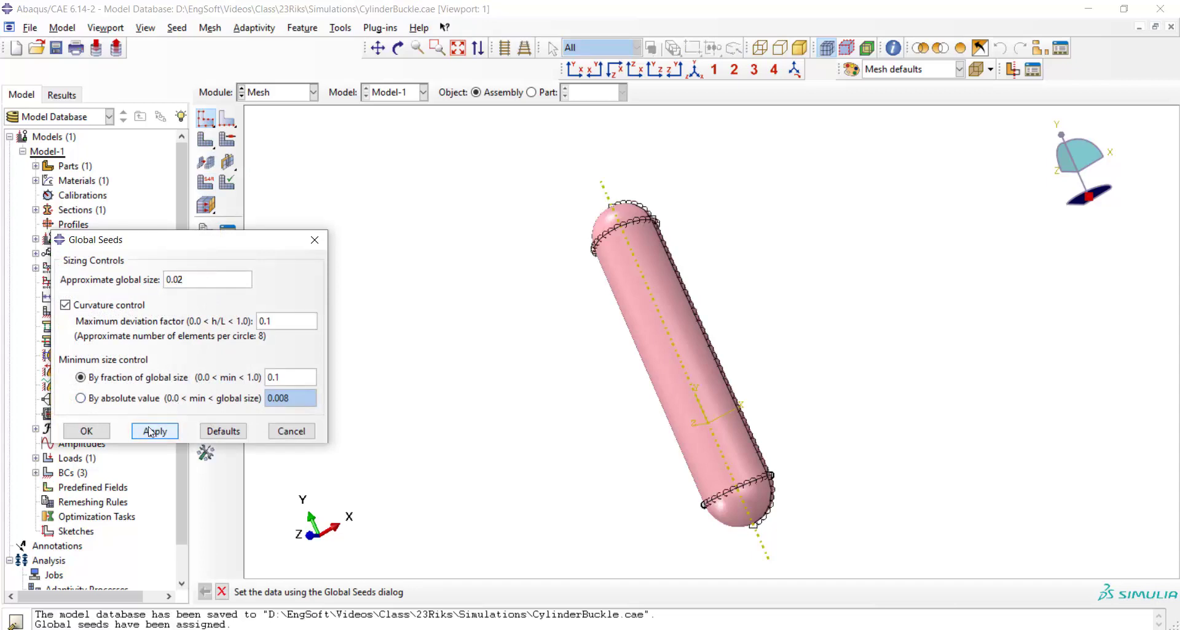
left_click(86, 431)
Assign the Shell element family to the whole cylinder and mesh it into 1668 S4R elements.
left_click(206, 182)
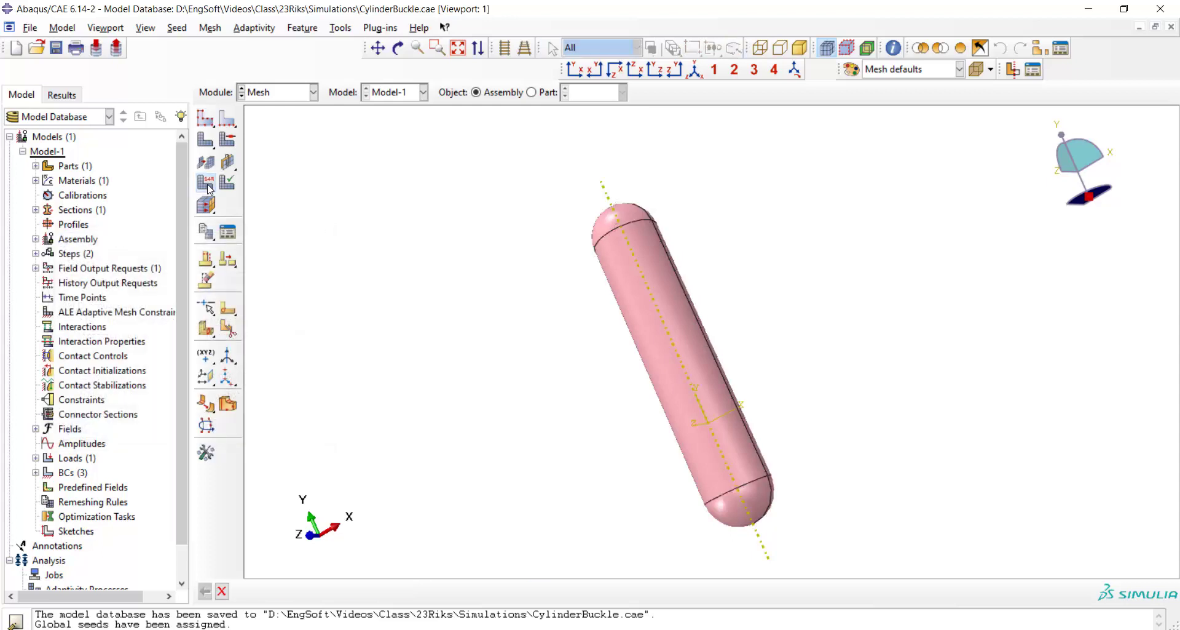
left_click_drag(757, 137, 653, 611)
left_click(540, 591)
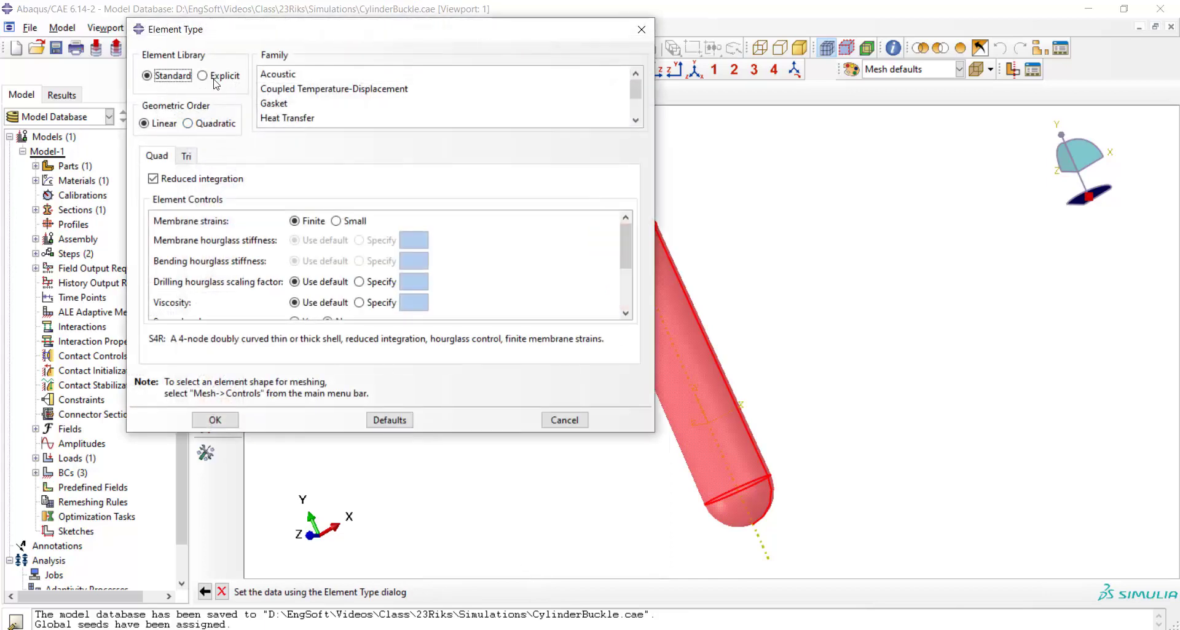
scroll(367, 95, "down", 3)
left_click(286, 108)
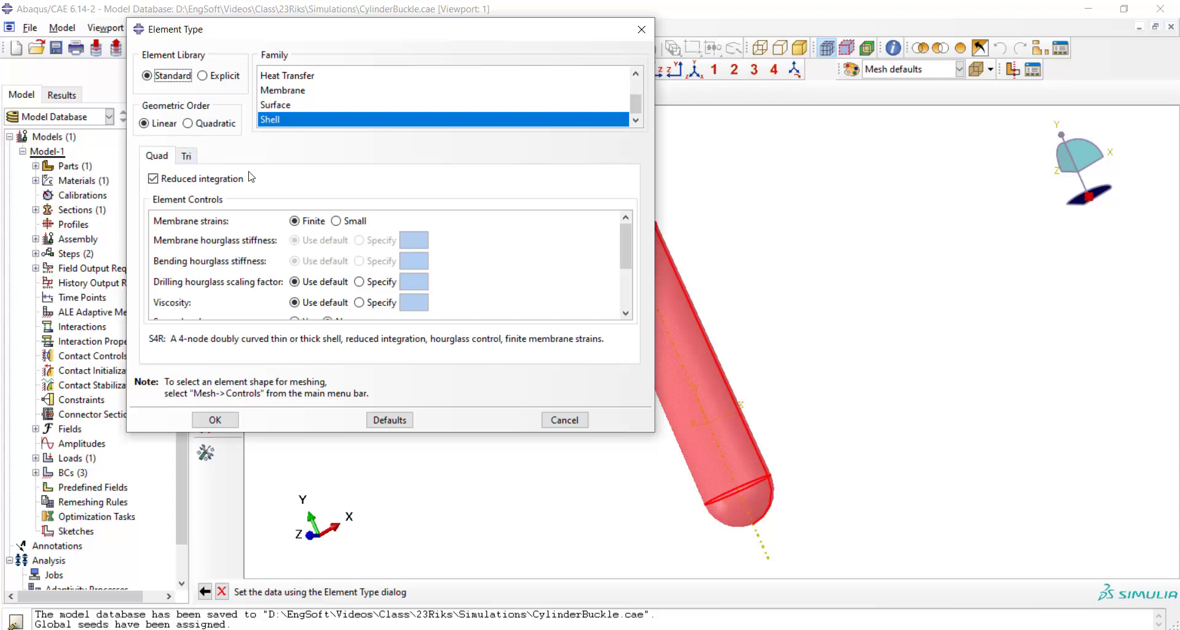
left_click(217, 419)
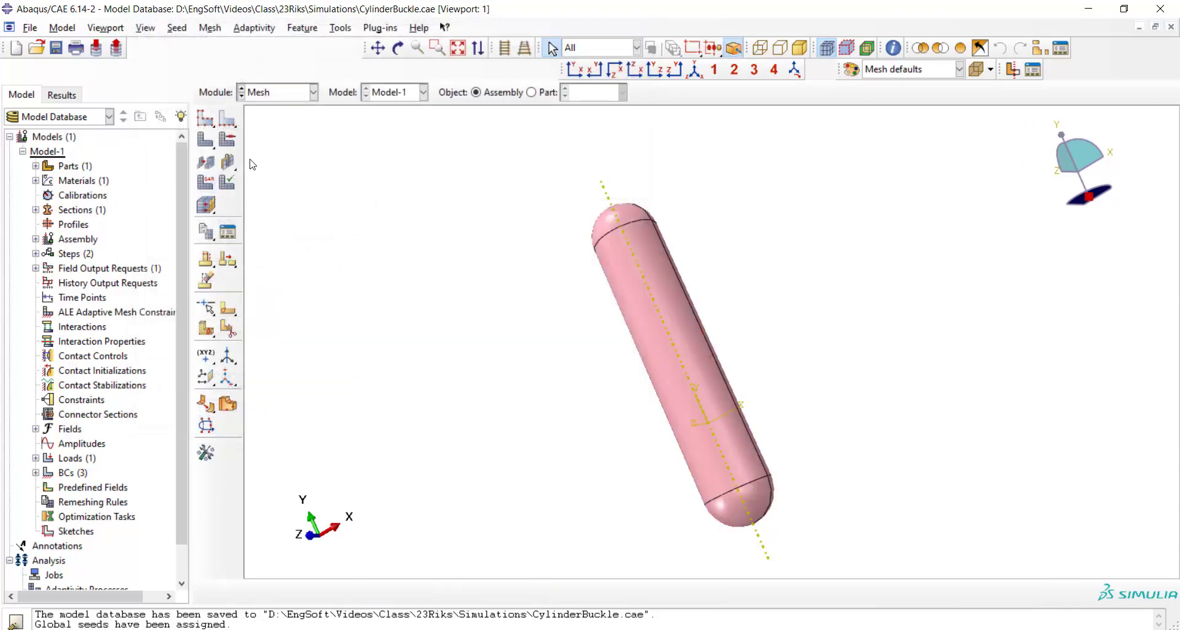
left_click(205, 139)
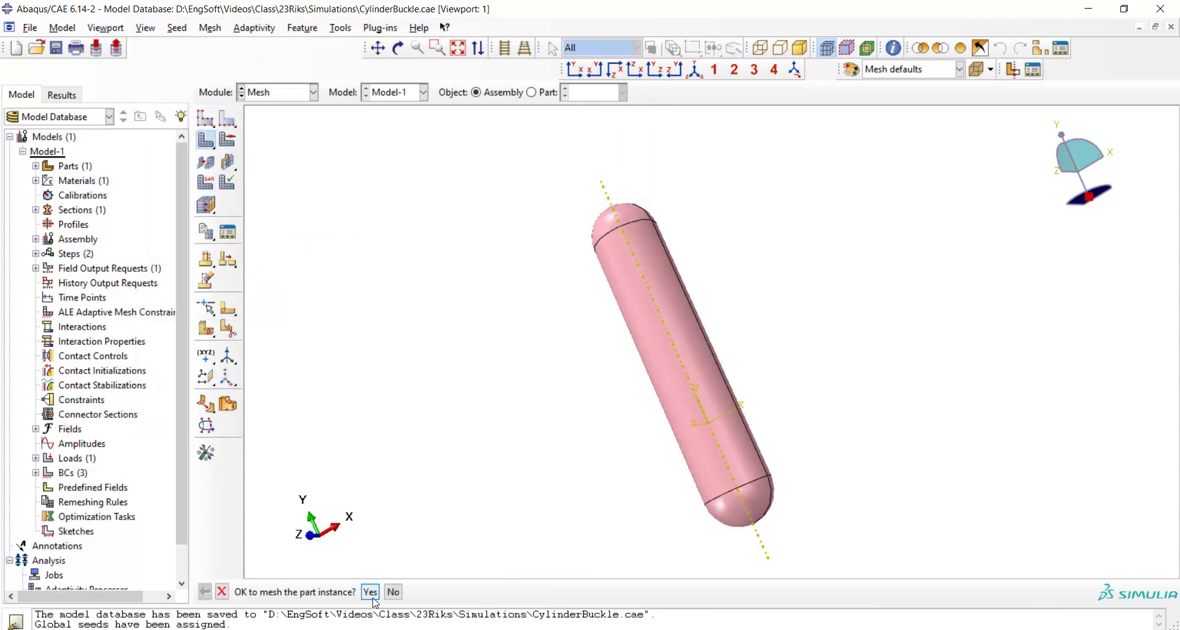
left_click(370, 591)
Switch to the Job module from the Module list.
left_click(268, 92)
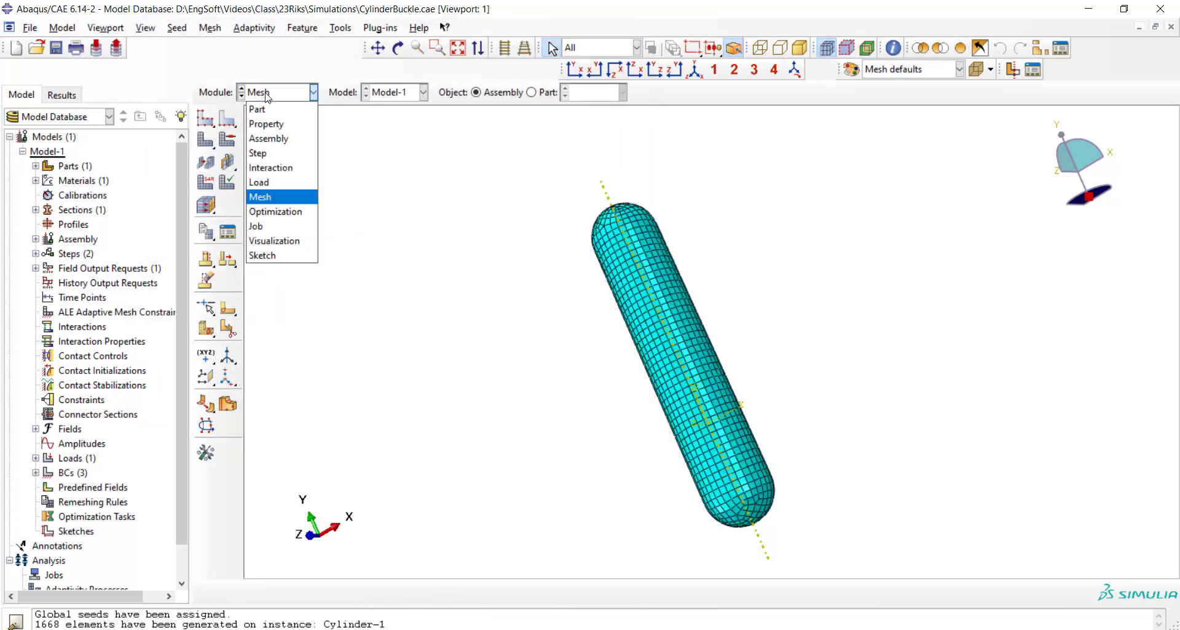
left_click(292, 223)
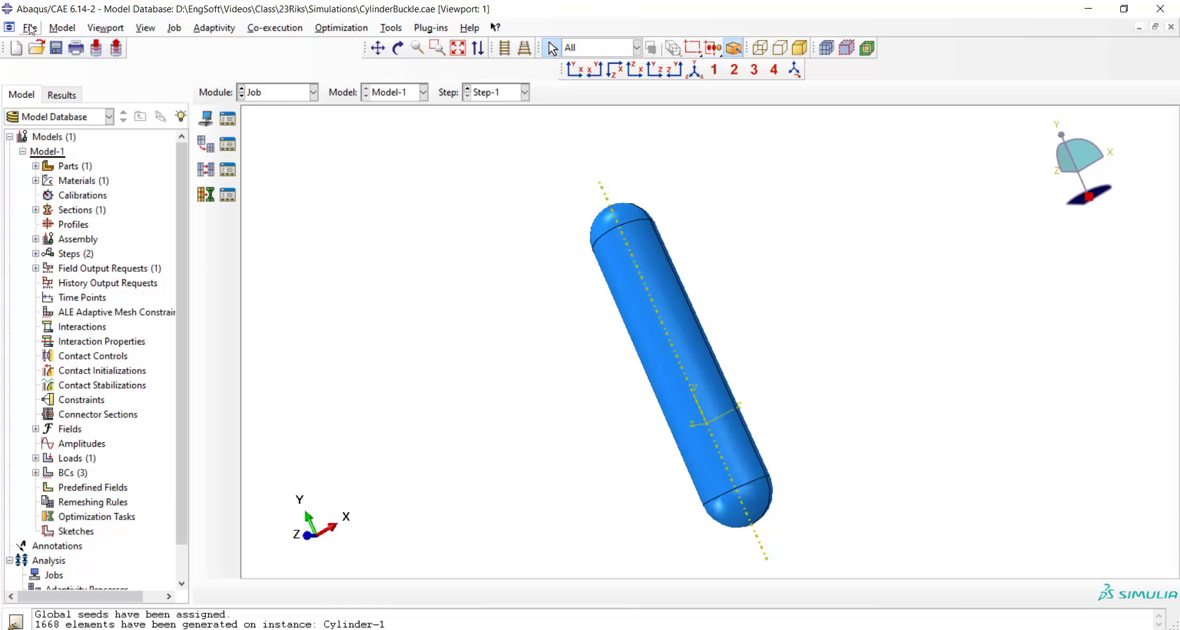
In Model-1's keywords, add '*node output' / 'u,' and '*node file, global=yes' after the PRESELECT output line.
left_click(62, 28)
mouse_move(99, 119)
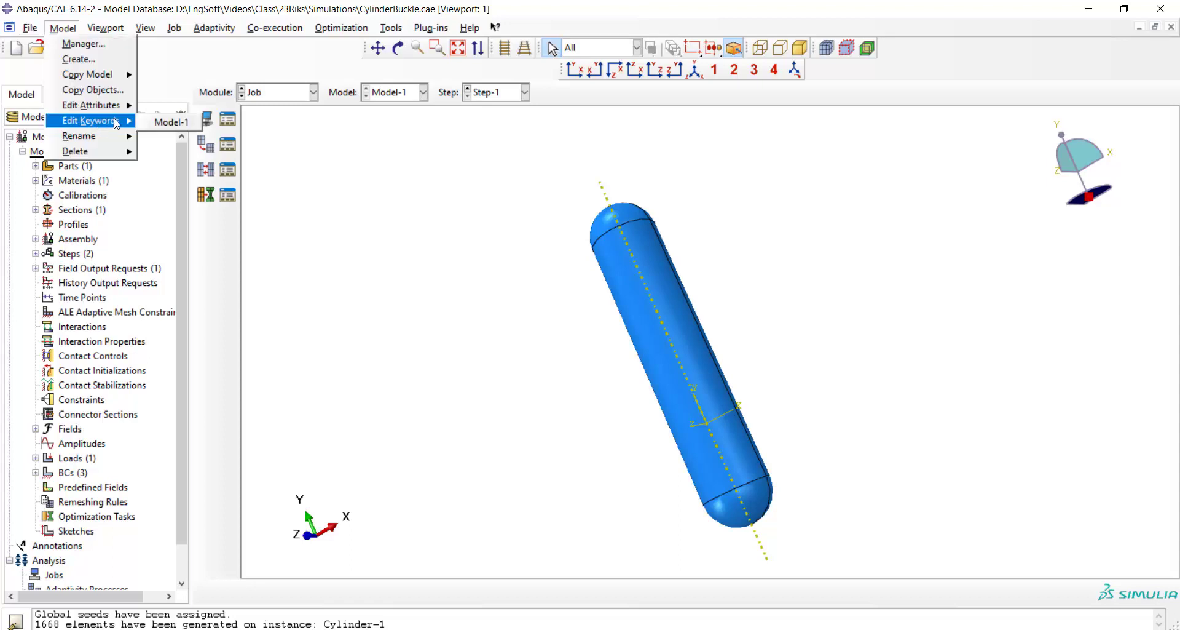
left_click(160, 120)
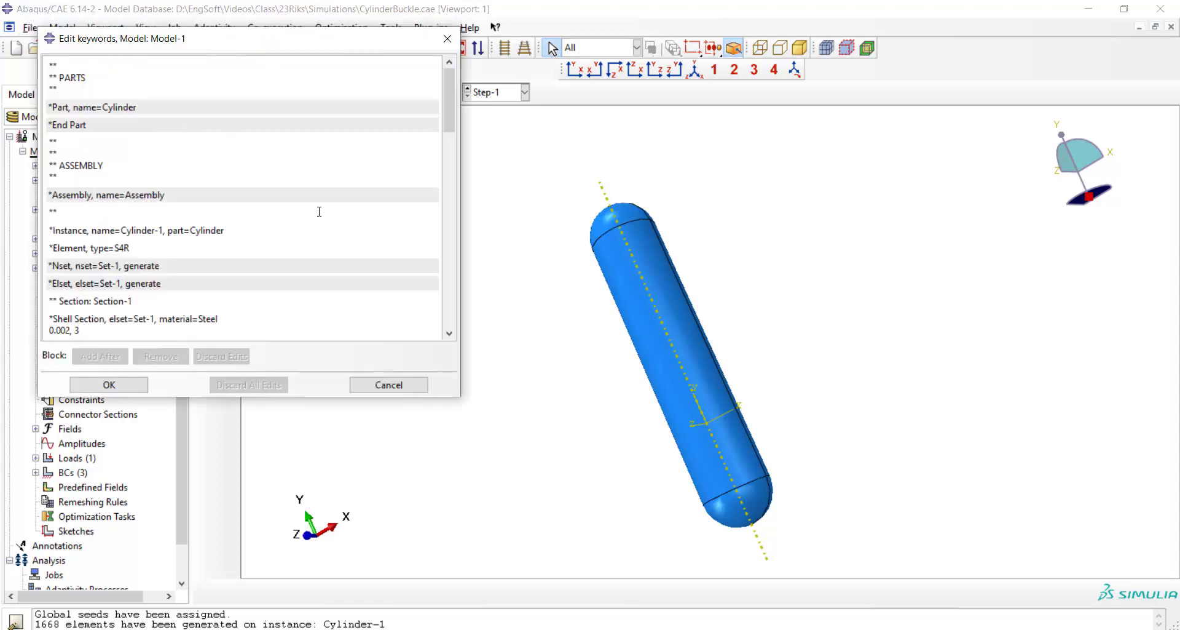
left_click_drag(448, 100, 449, 294)
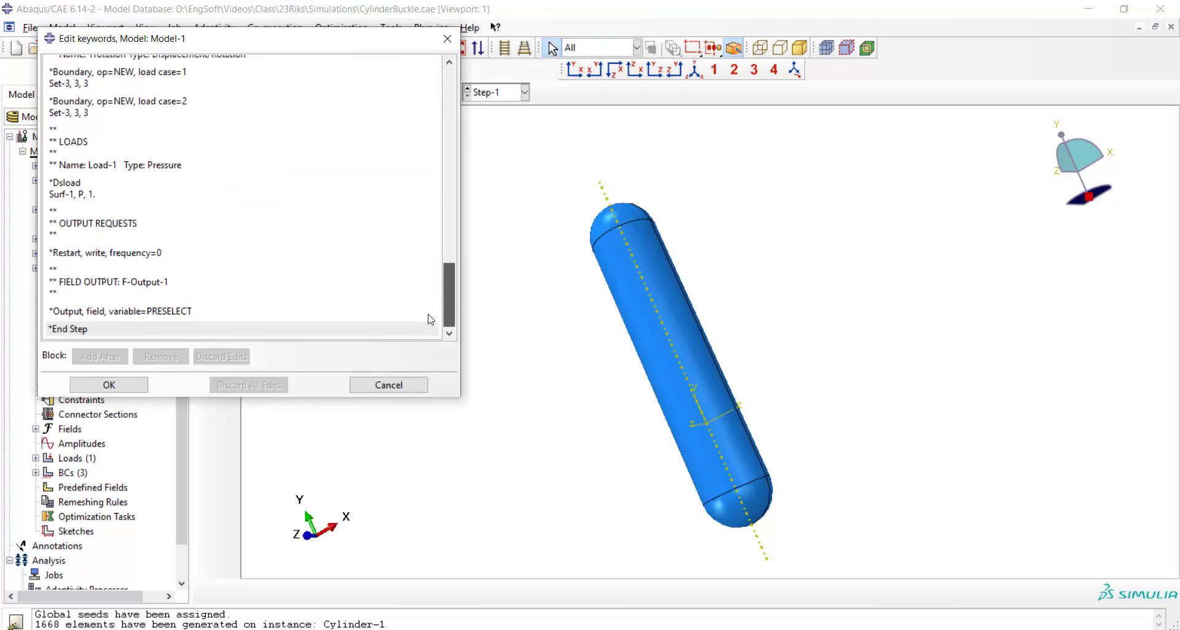
left_click(199, 309)
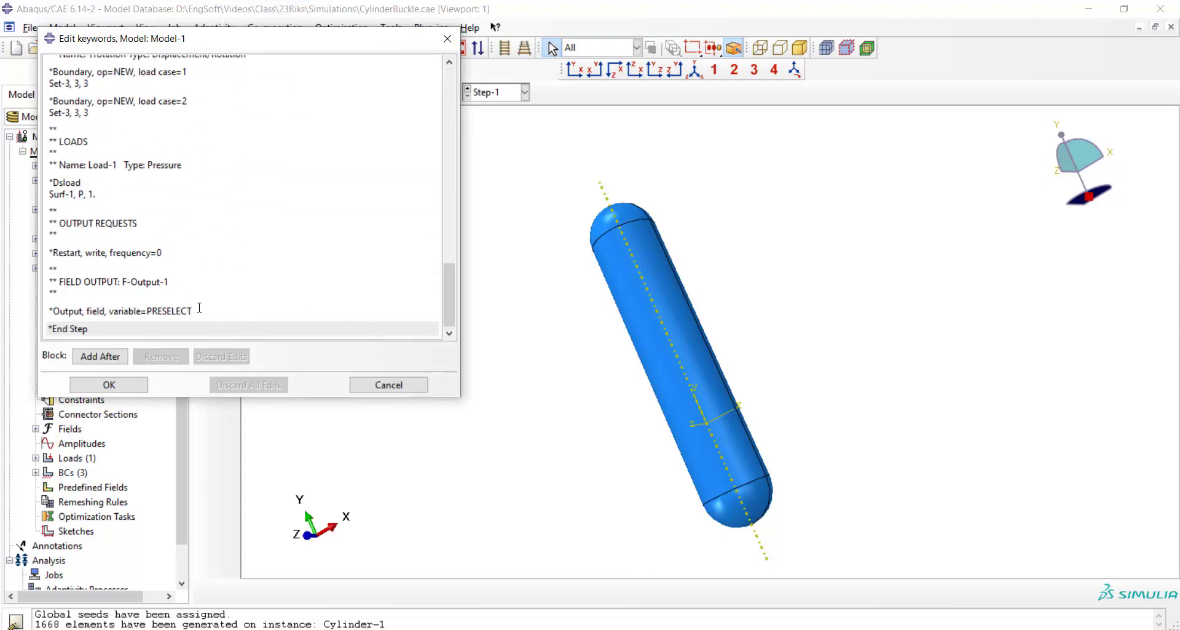
key("Return")
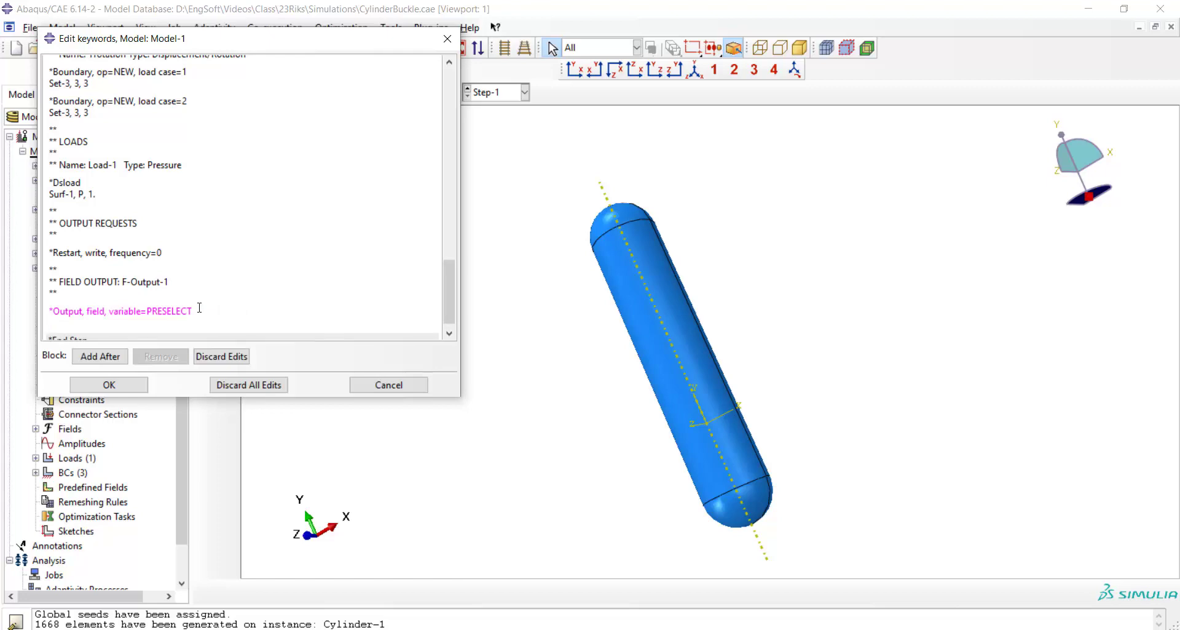
type("*node output")
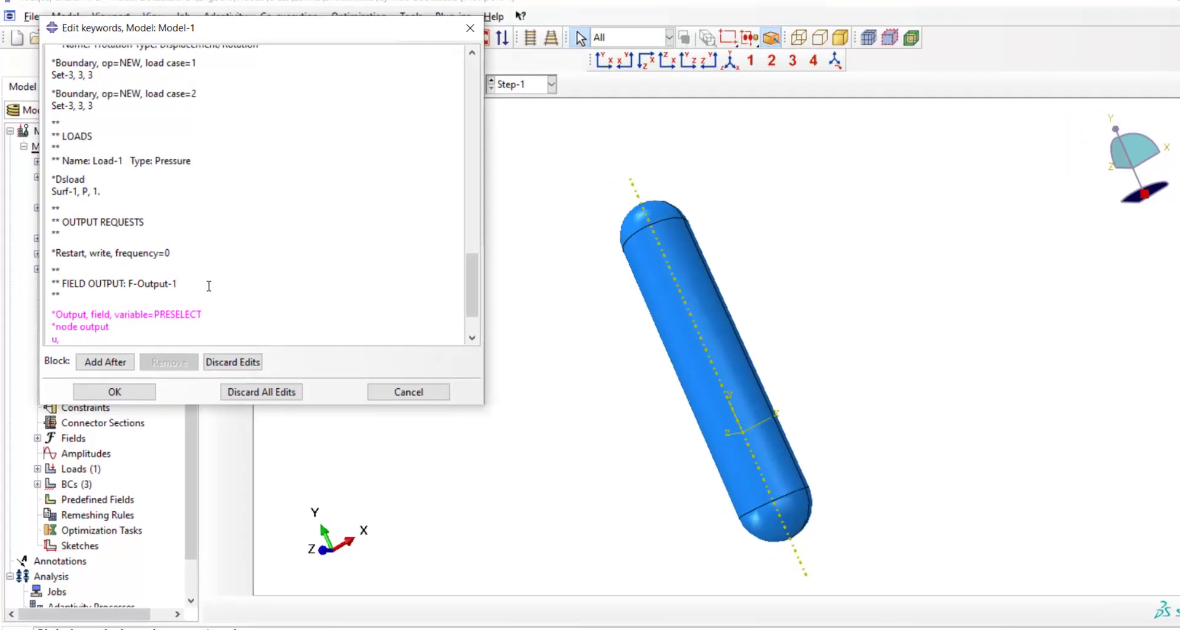
key("Return")
type("u,")
key("Return")
type("*node file, global=yes")
key("Return")
type("u,")
key("Return")
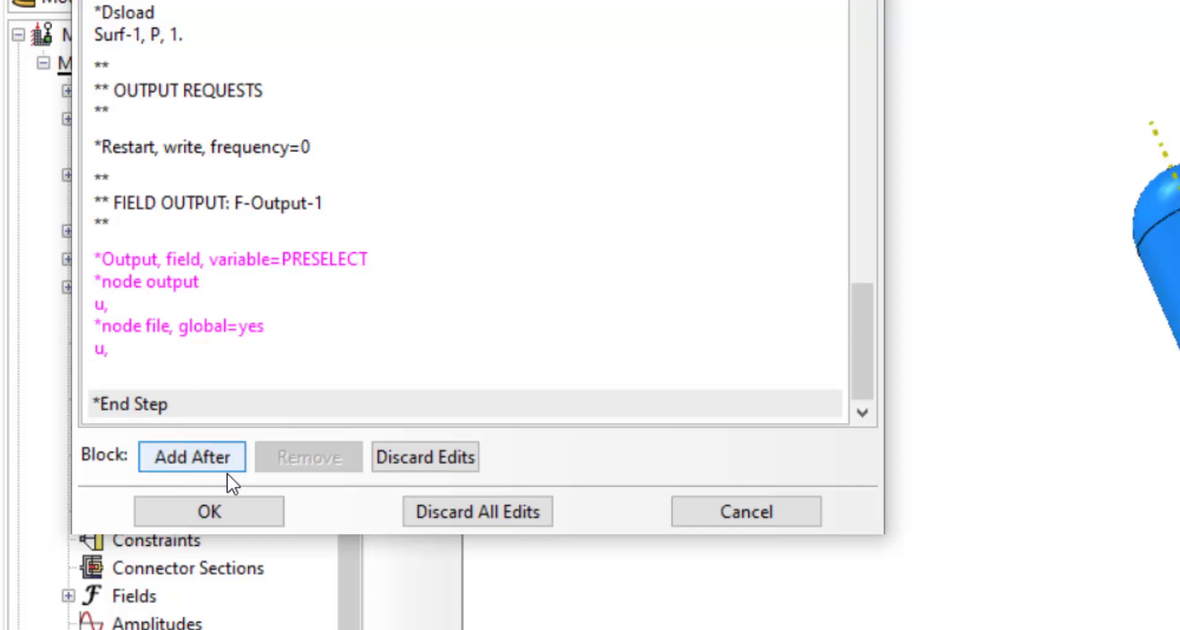
left_click(208, 512)
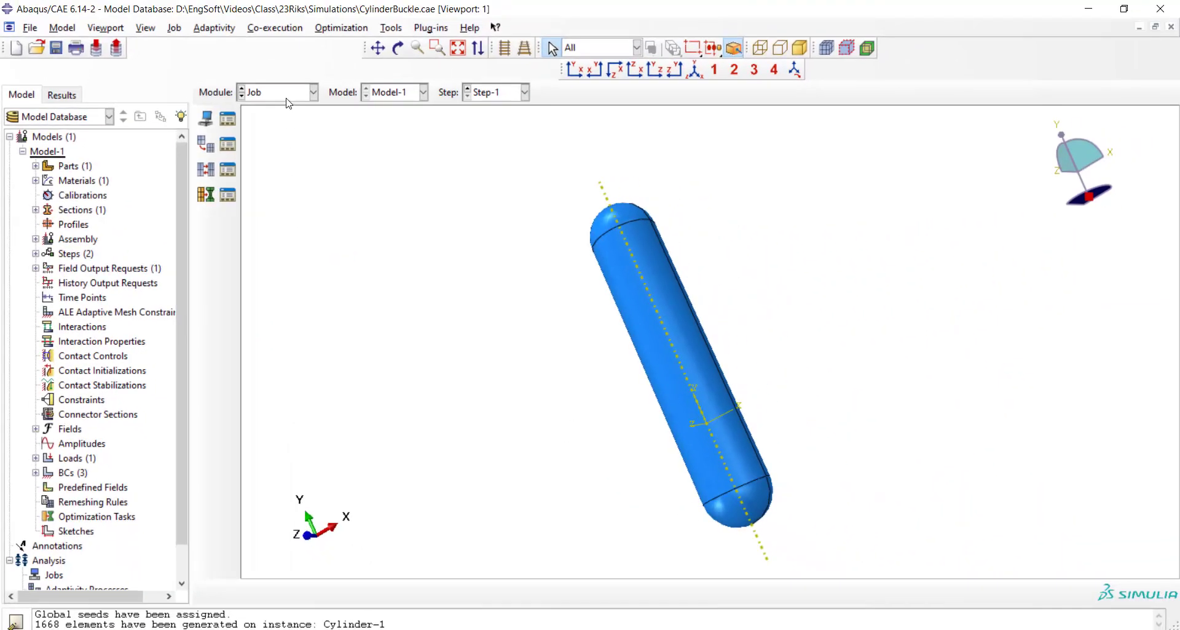
Create a job named CylinderBuckle for Model-1 with default settings.
left_click(227, 119)
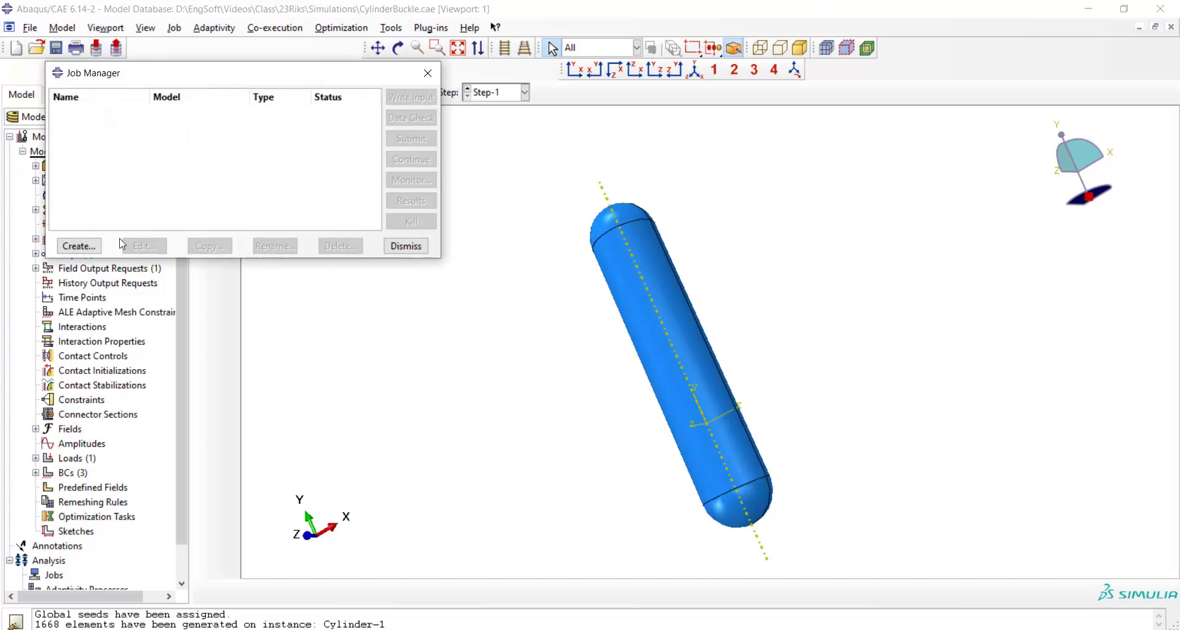
left_click(89, 245)
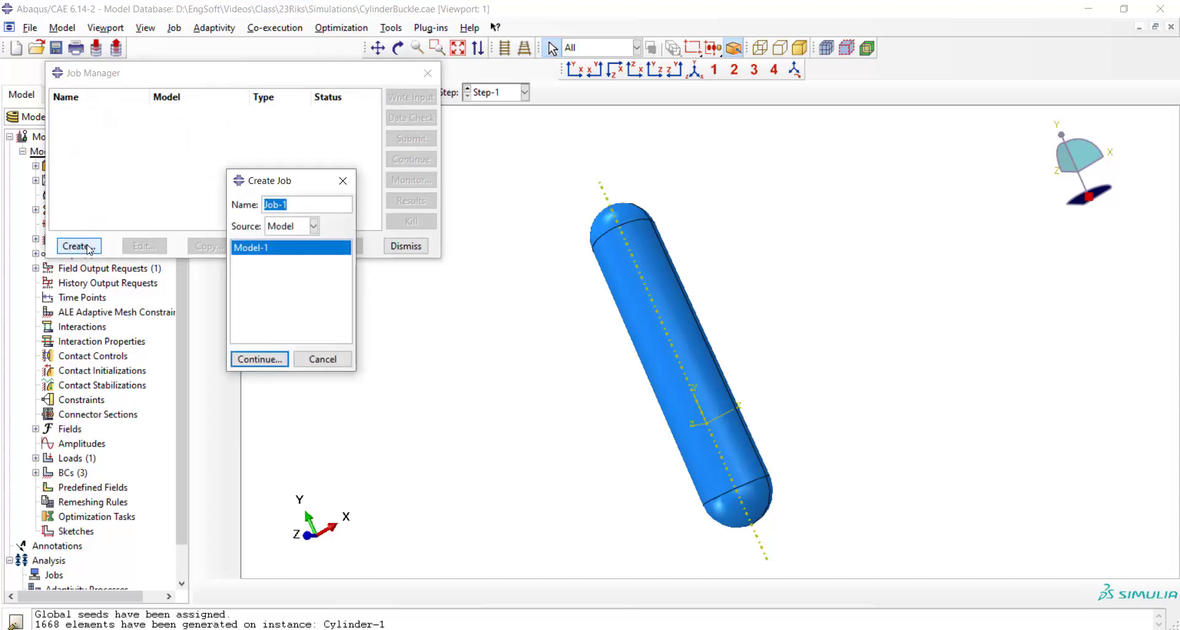
type("CylinderBuckle")
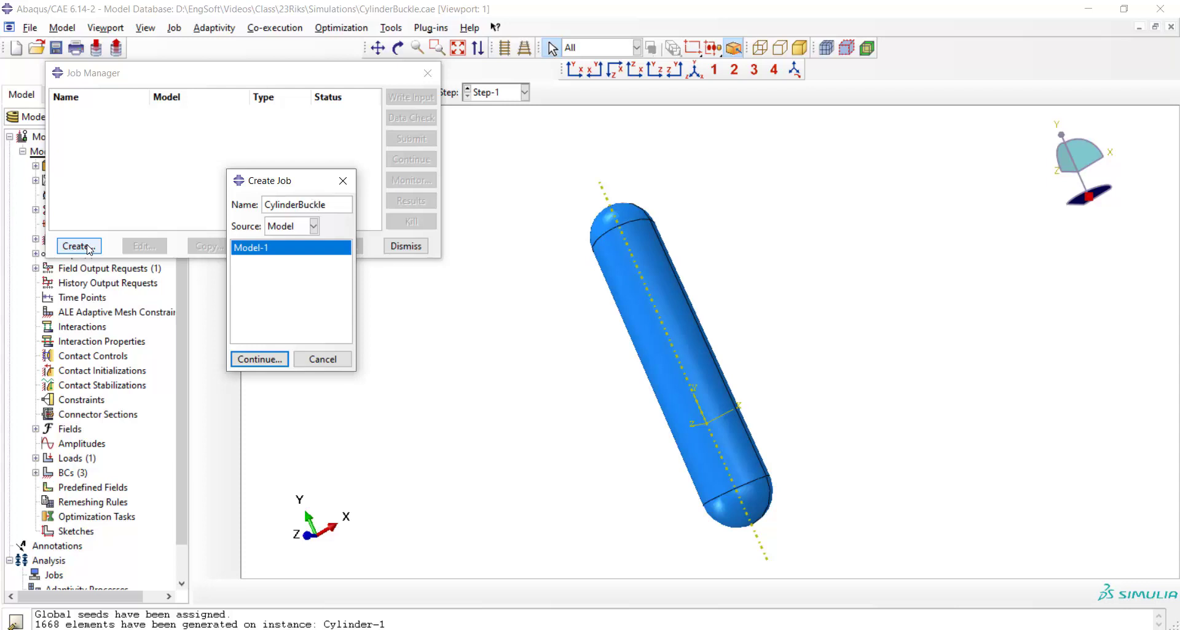
left_click(258, 359)
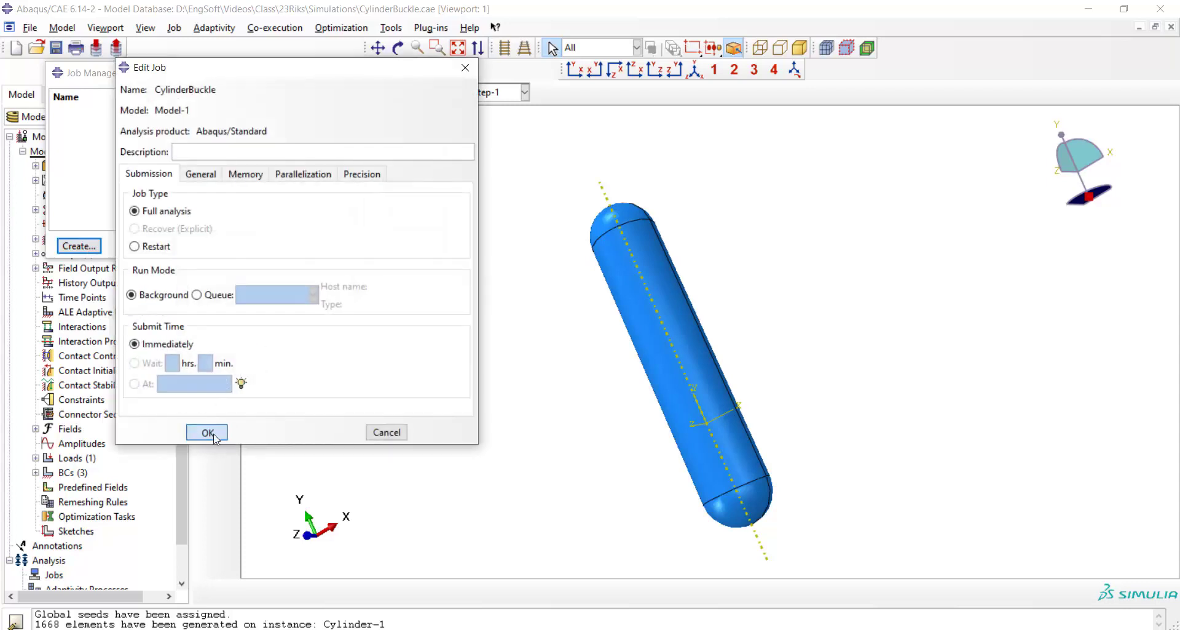
left_click(207, 432)
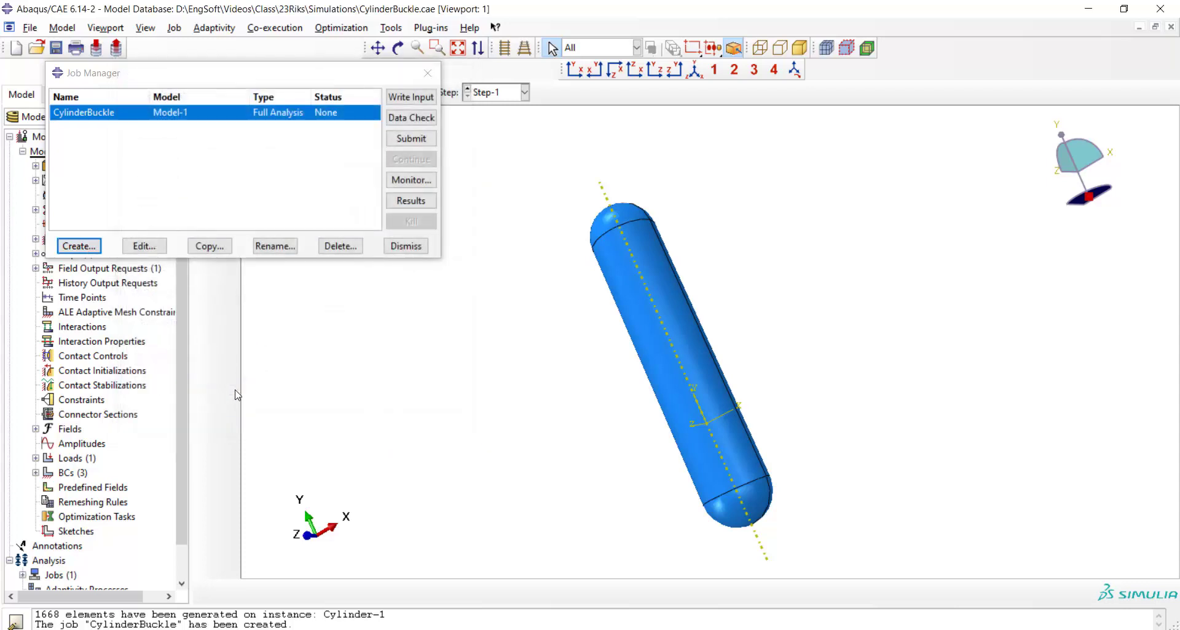
Submit CylinderBuckle and monitor it until the analysis completes.
left_click(401, 140)
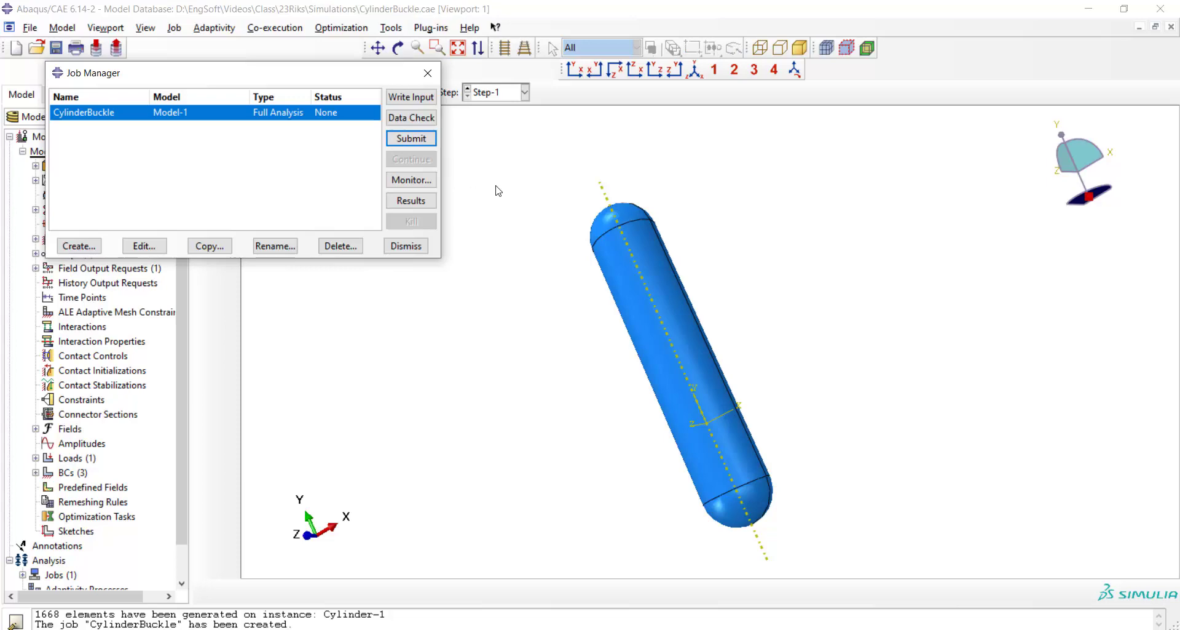
left_click(407, 181)
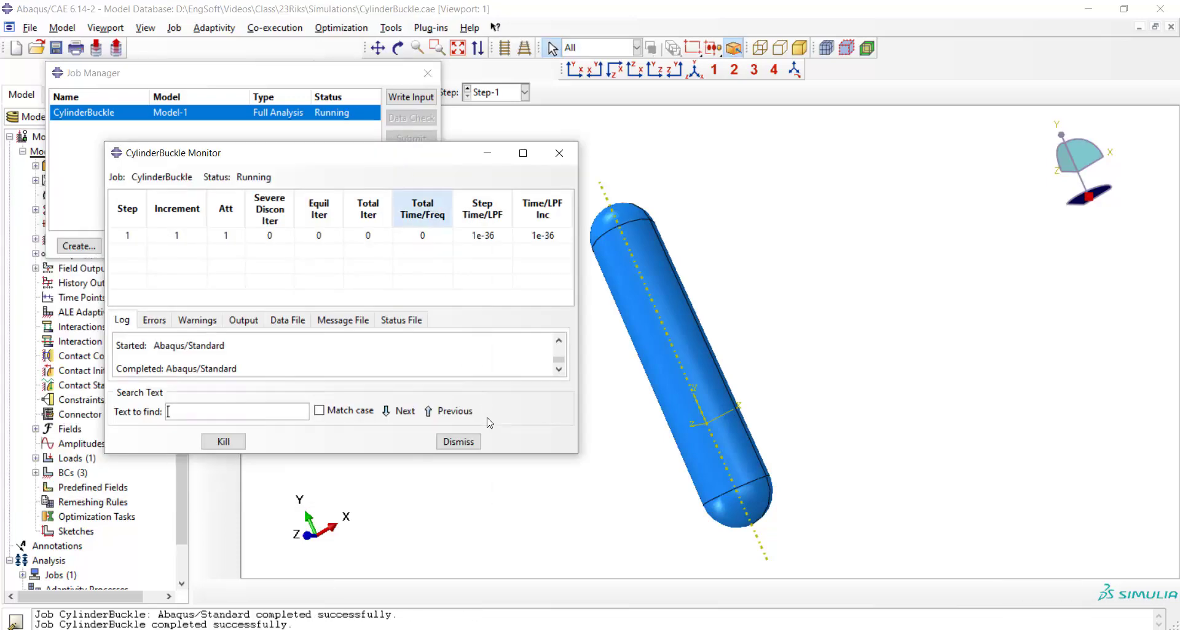
left_click(459, 442)
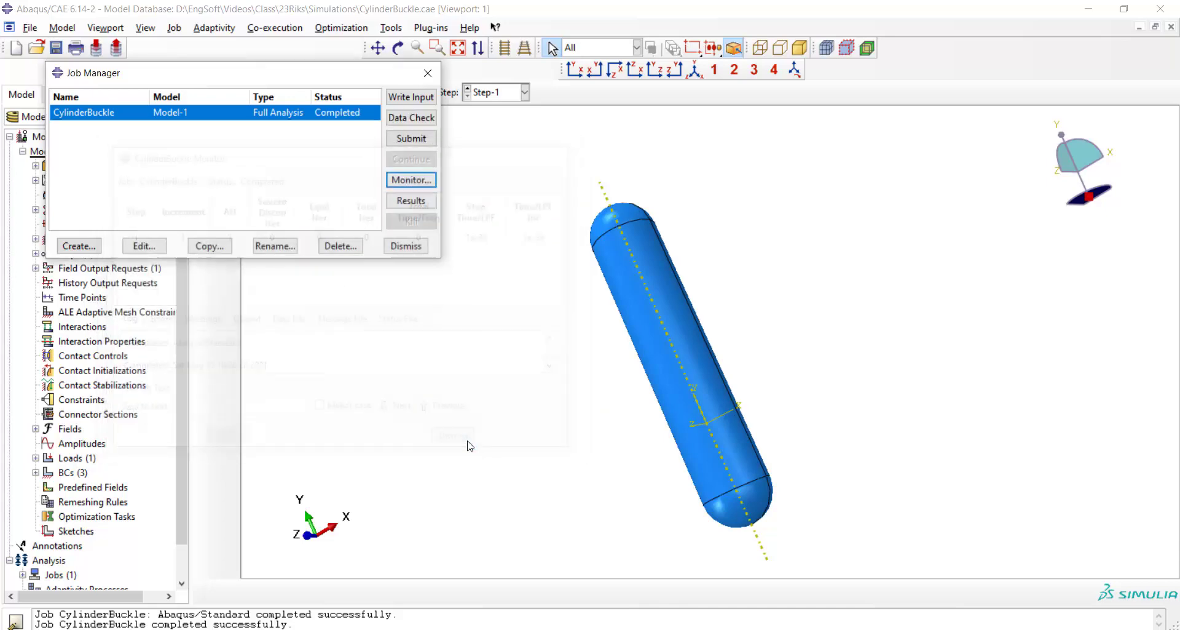
Open the CylinderBuckle results, plot U magnitude contours on mode 1, and tilt the view.
left_click(412, 202)
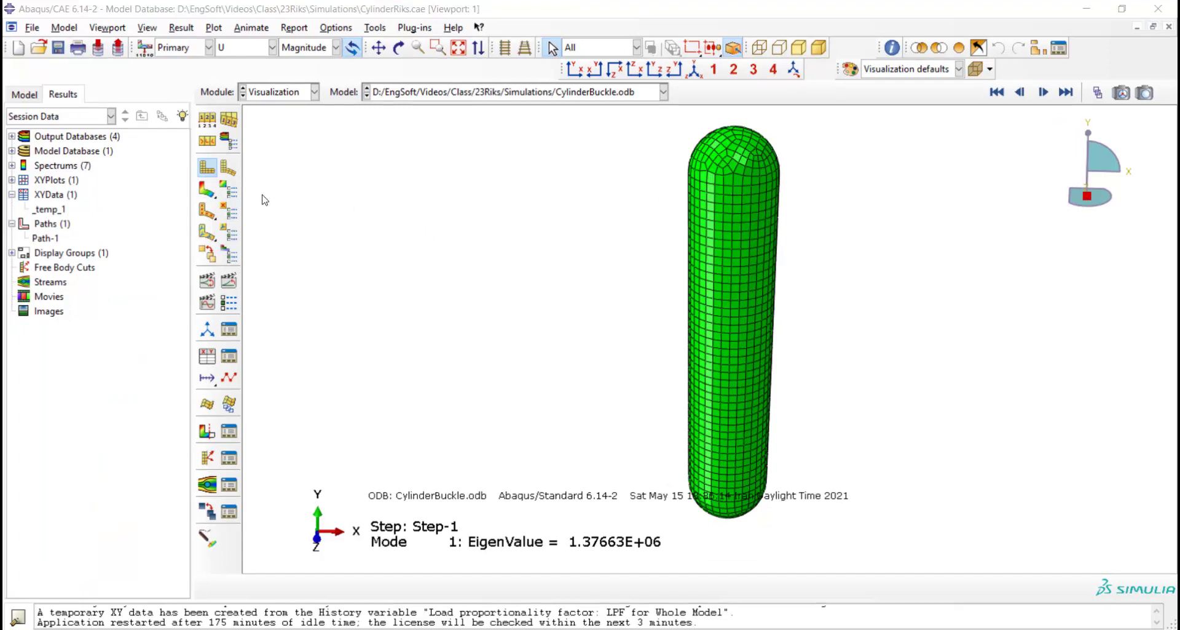
left_click(212, 188)
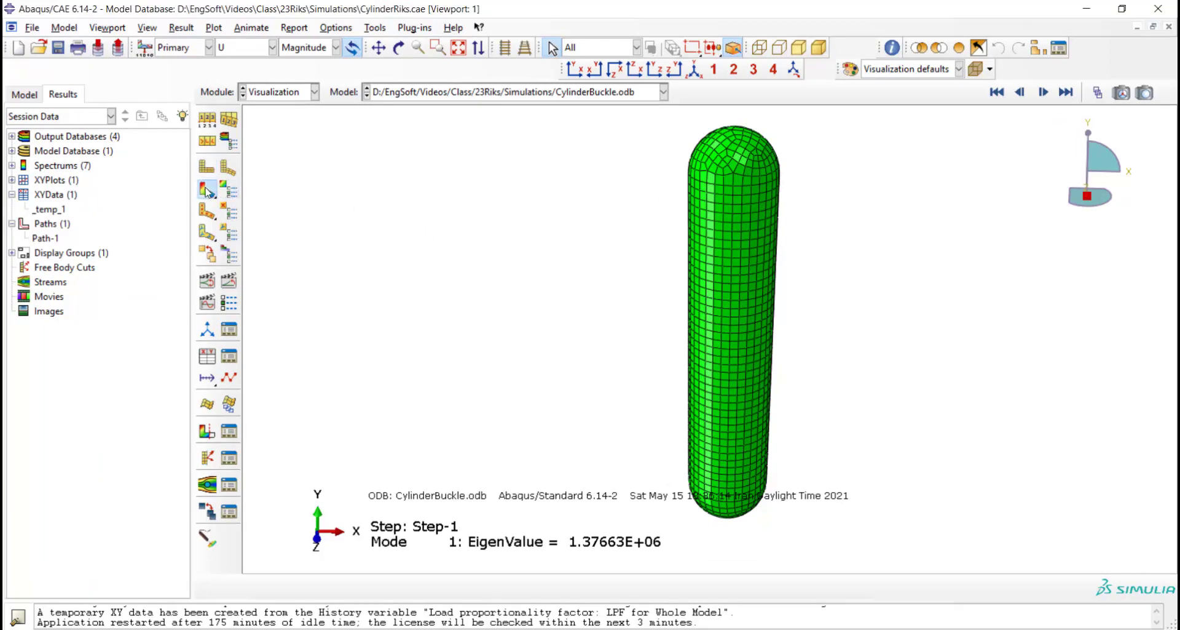
left_click_drag(643, 260, 724, 342, "ctrl+alt")
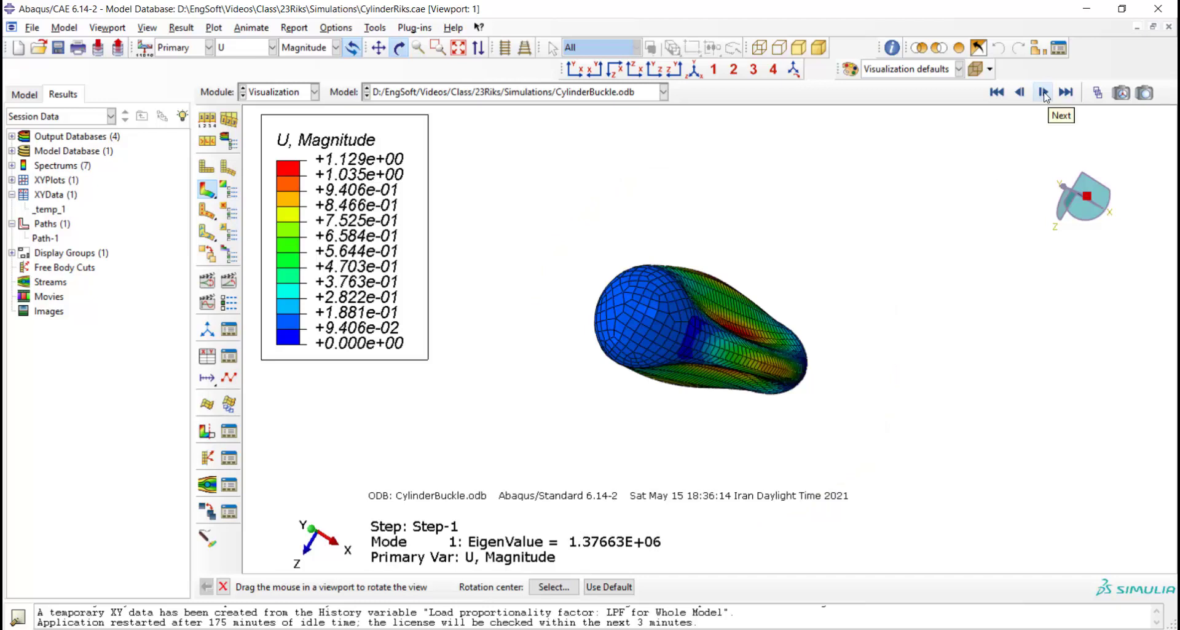
Show buckling modes 2 and 3, orbiting to end-on and long side views.
left_click(1044, 93)
left_click_drag(719, 244, 835, 306)
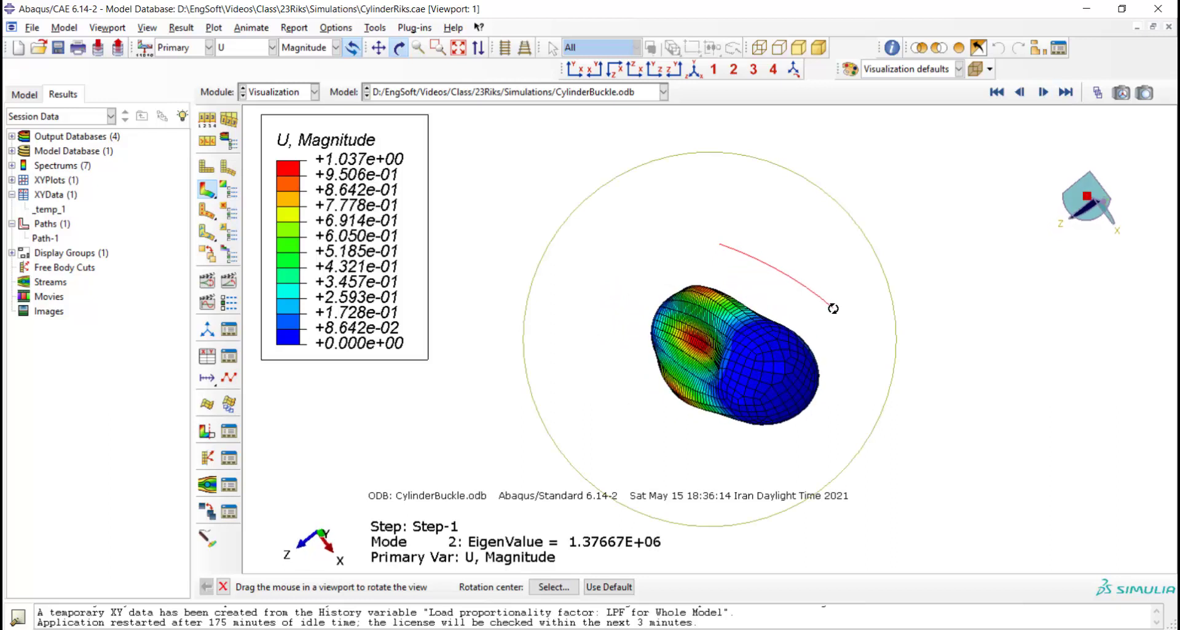
left_click(1044, 93)
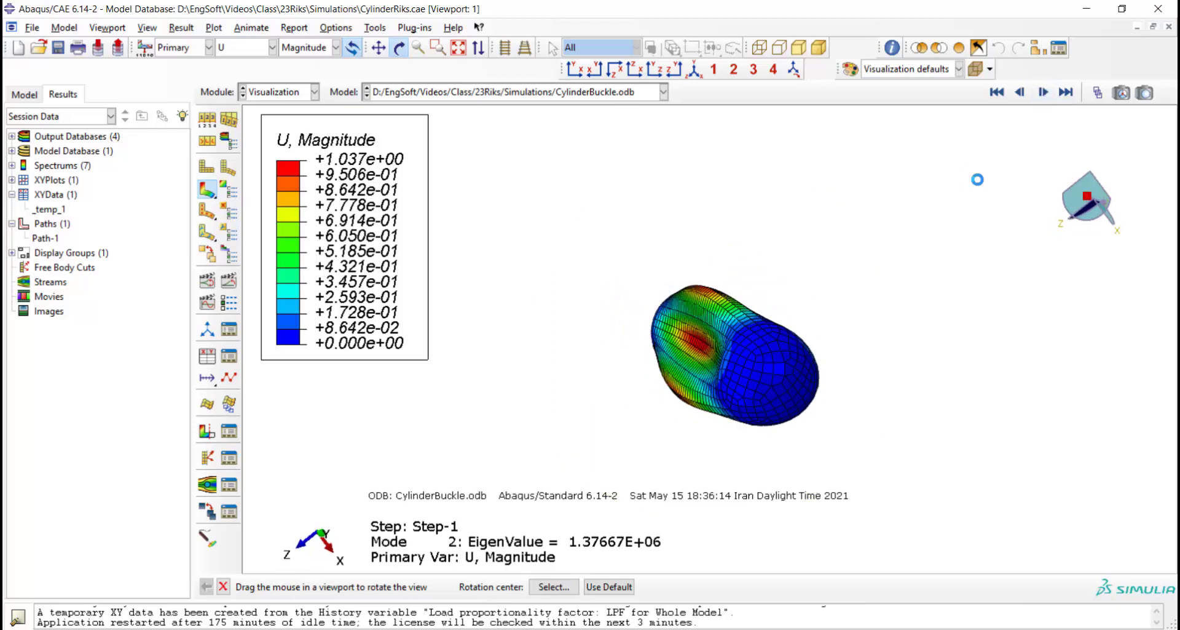
left_click_drag(820, 411, 678, 437)
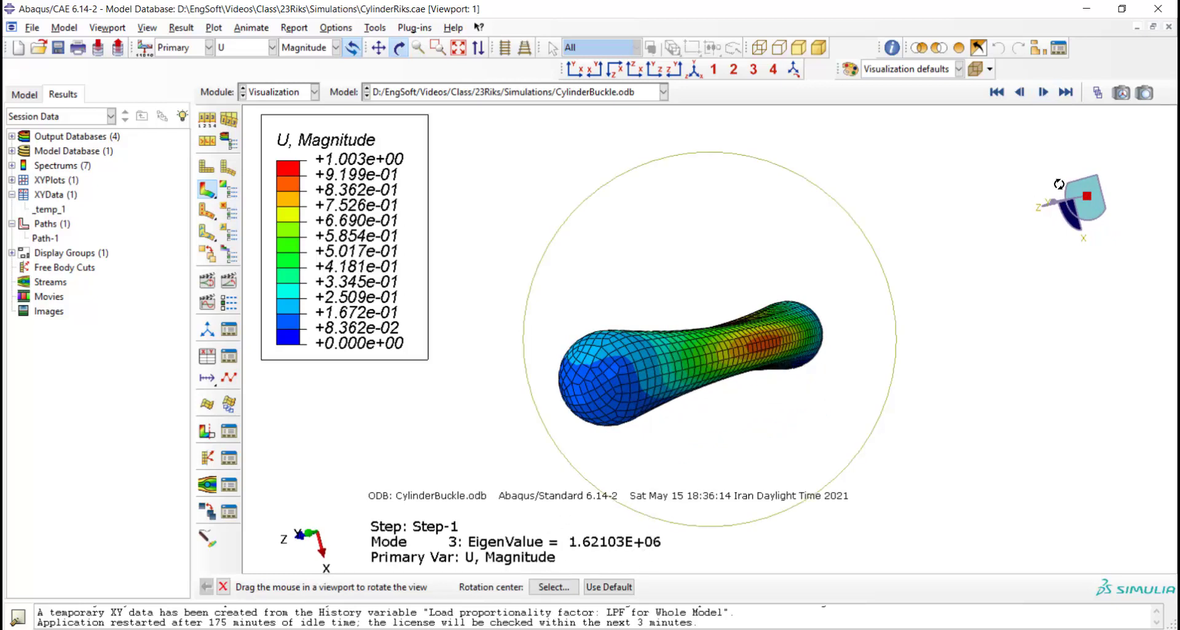
Step back to mode 1, then advance through modes 3, 4 and 5 (eigenvalue 2.49861E+06).
left_click(1021, 94)
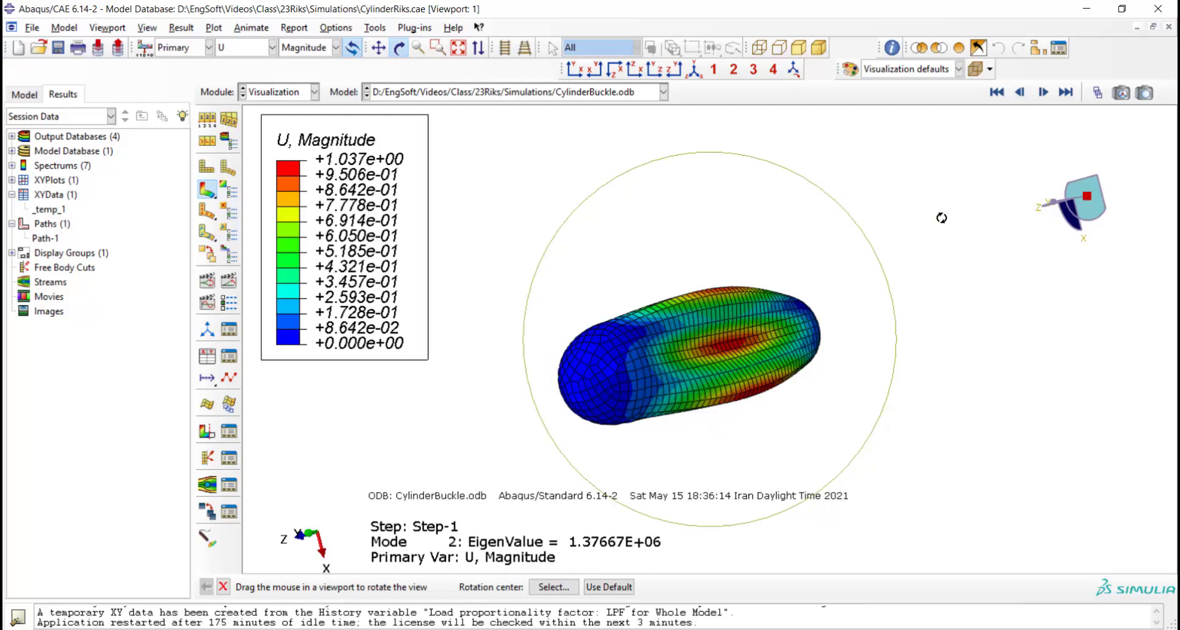
left_click(1022, 94)
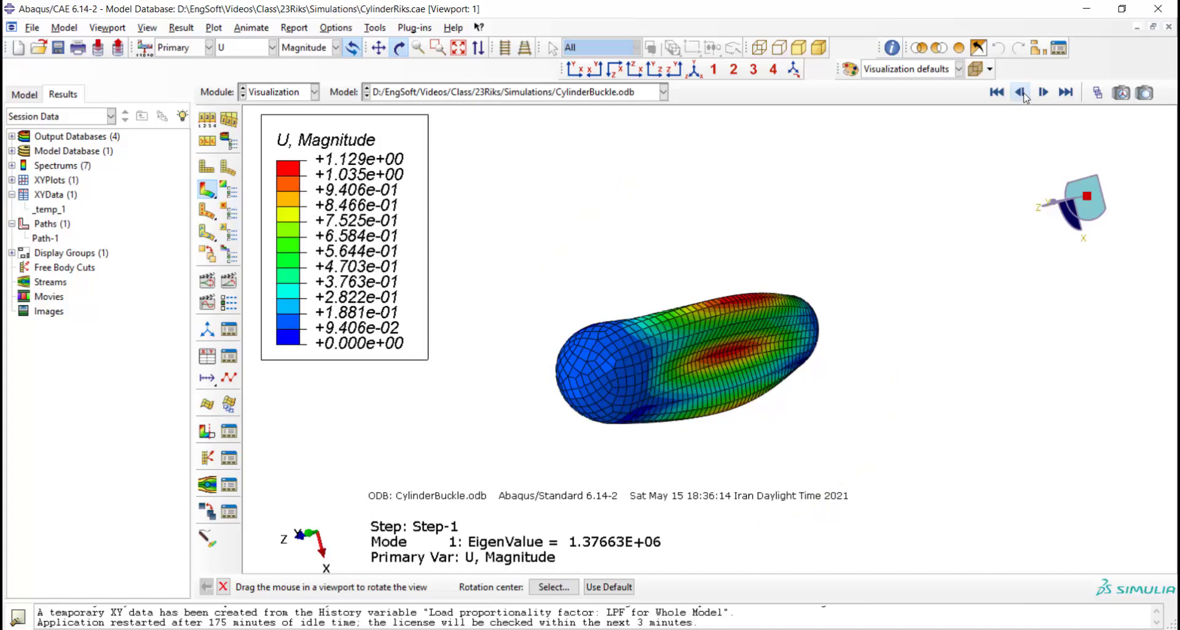
left_click(1043, 92)
left_click(1044, 92)
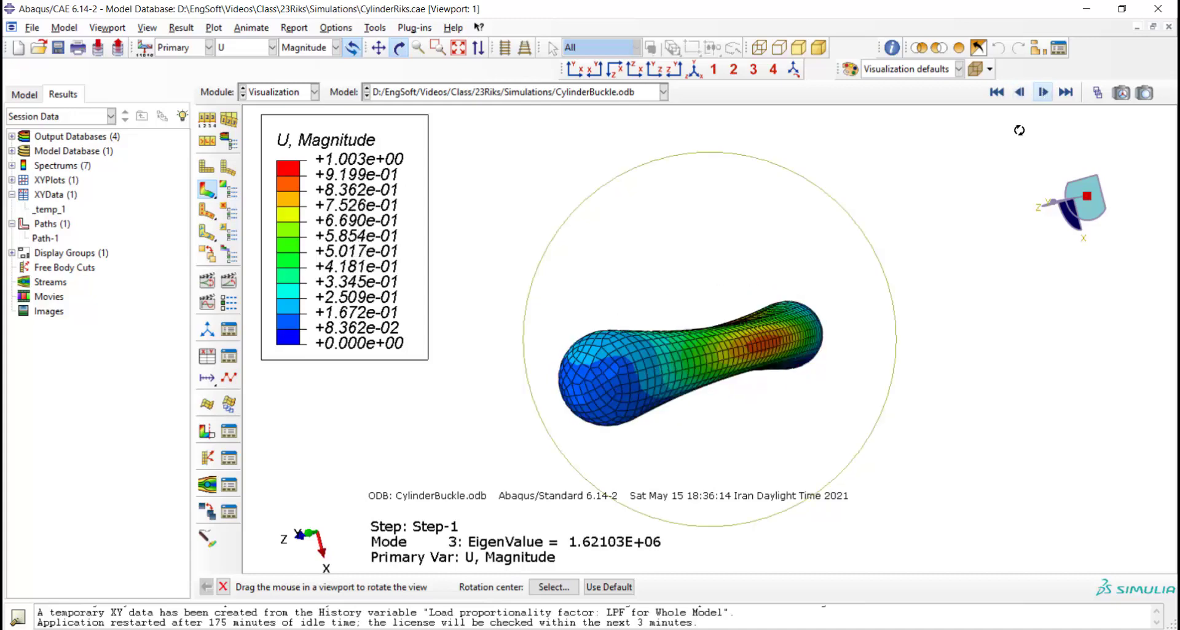
left_click_drag(672, 314, 807, 321)
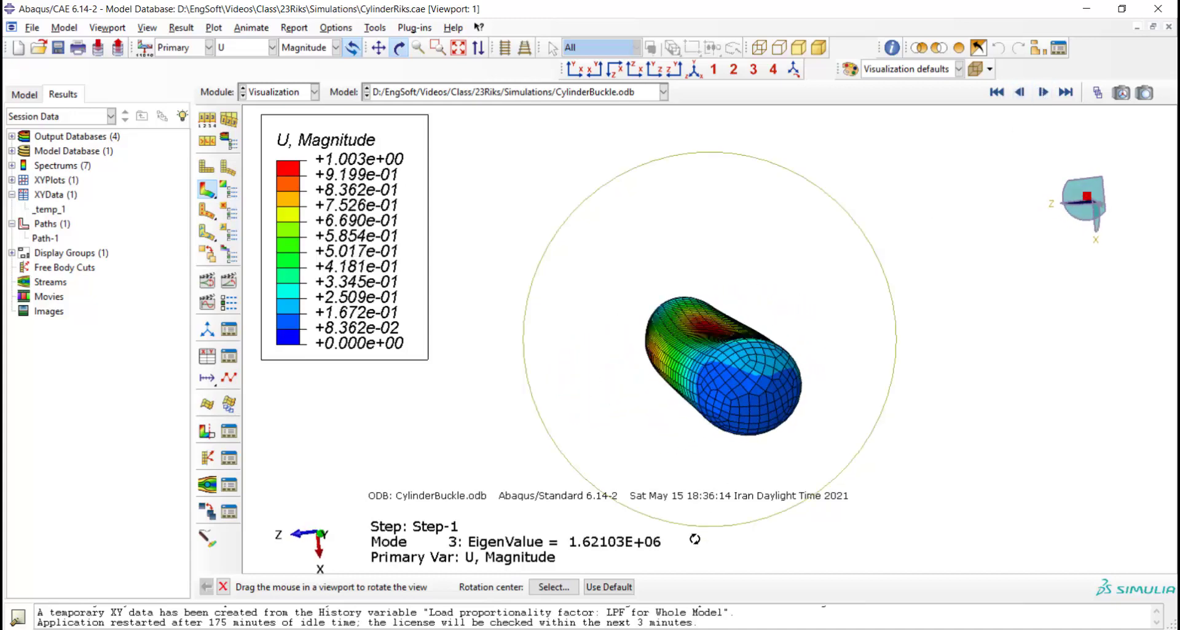
left_click(1043, 92)
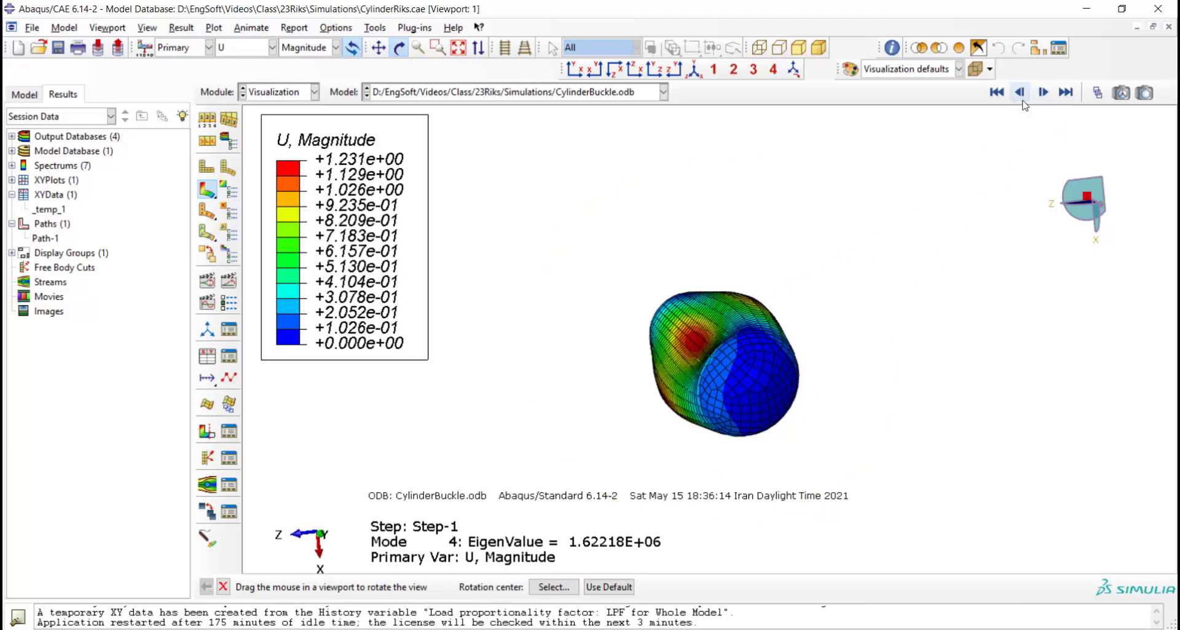
left_click(1043, 93)
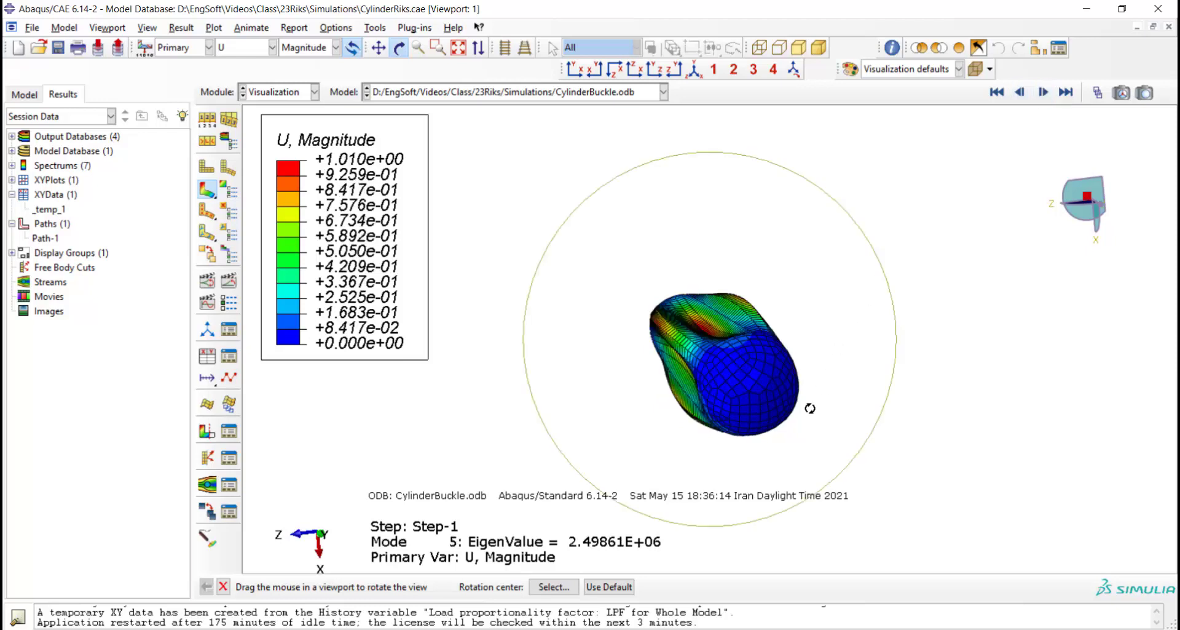
Rotate the mode 5 buckled shape to view its displacement lobes from another side.
left_click_drag(790, 432, 848, 360)
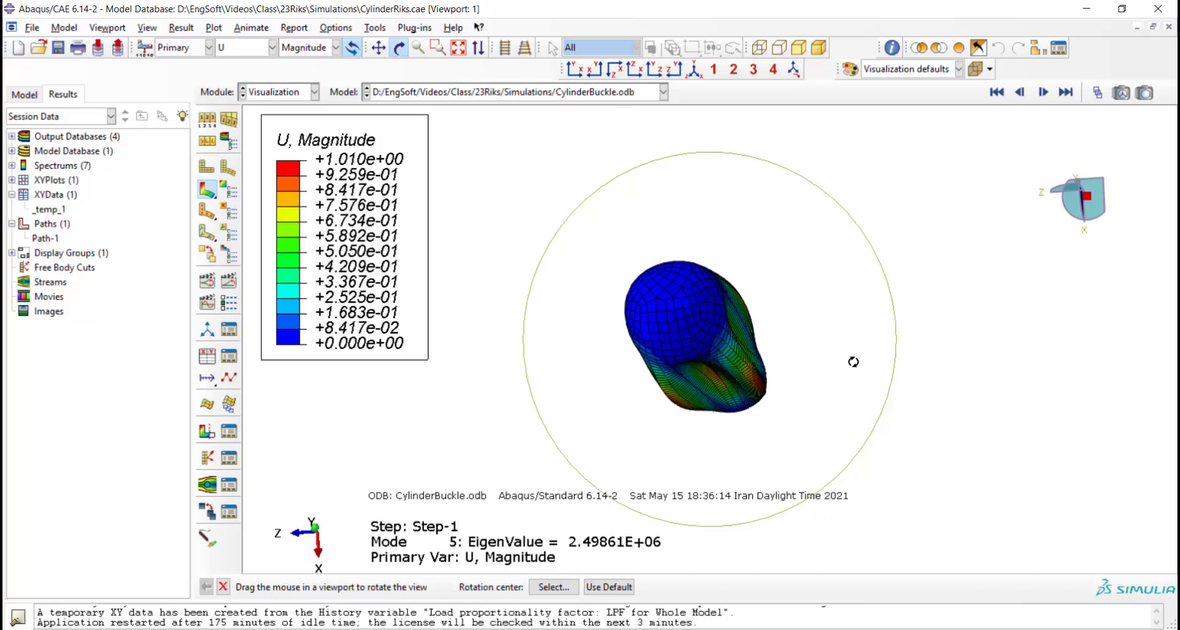
left_click_drag(853, 362, 854, 297)
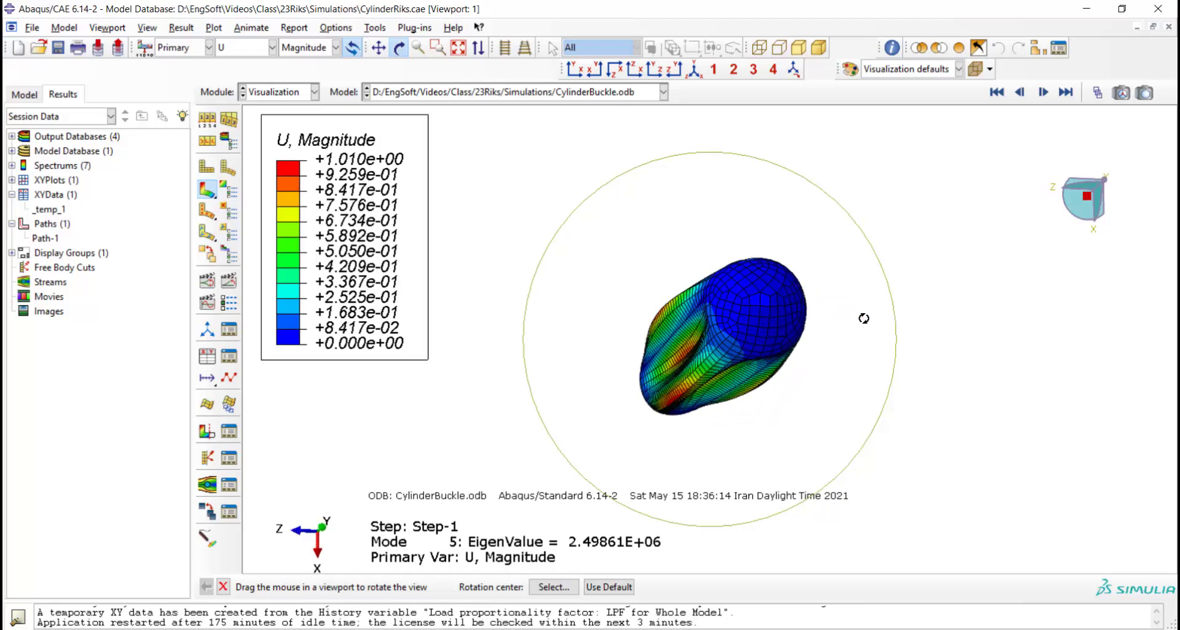